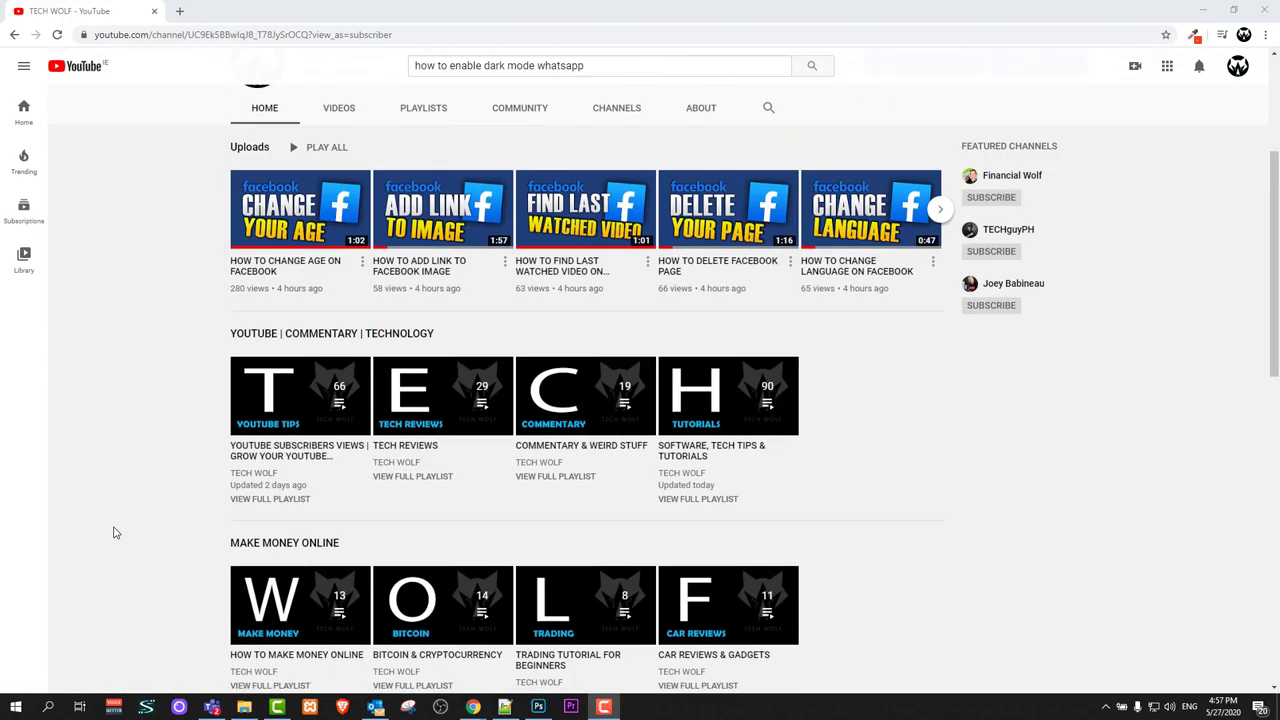
- Scroll the TECH WOLF channel page back up to the top
{"action": "scroll", "coordinate": [114, 533], "scroll_direction": "up", "scroll_amount": 3}
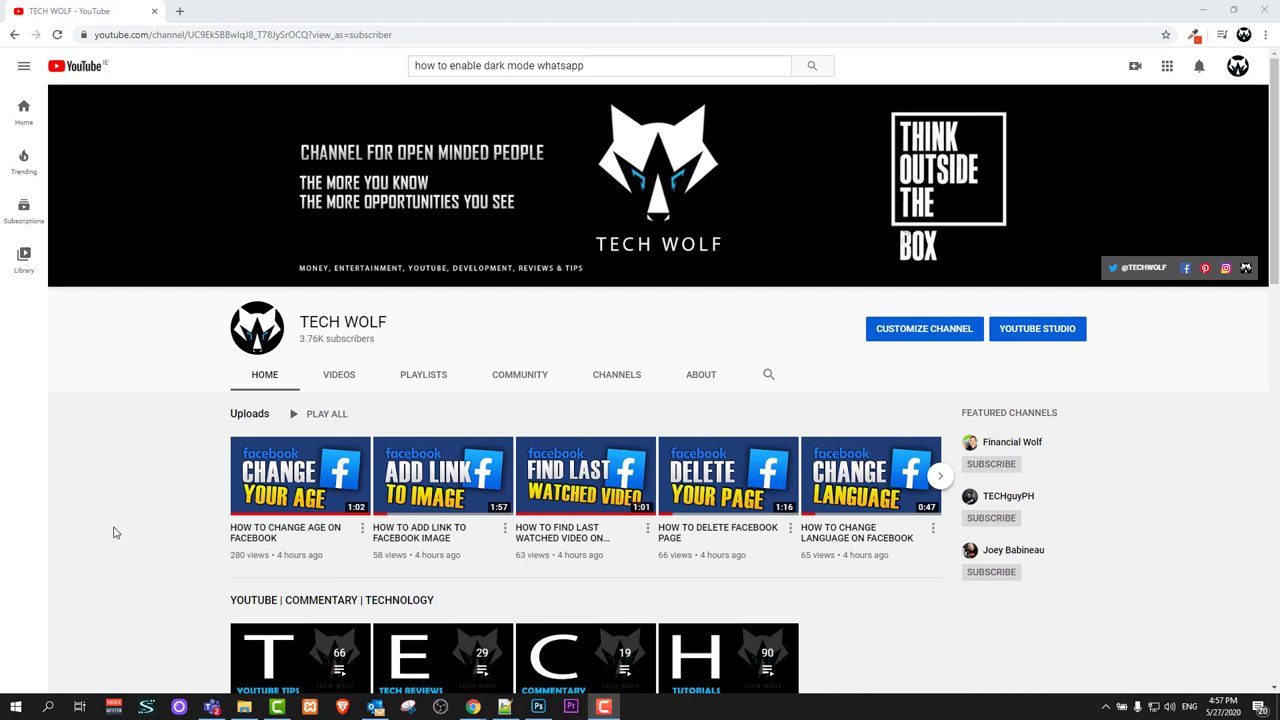
- Launch Premiere Pro and create a new empty project named SDDASDADASDAD
{"action": "left_click", "coordinate": [571, 706]}
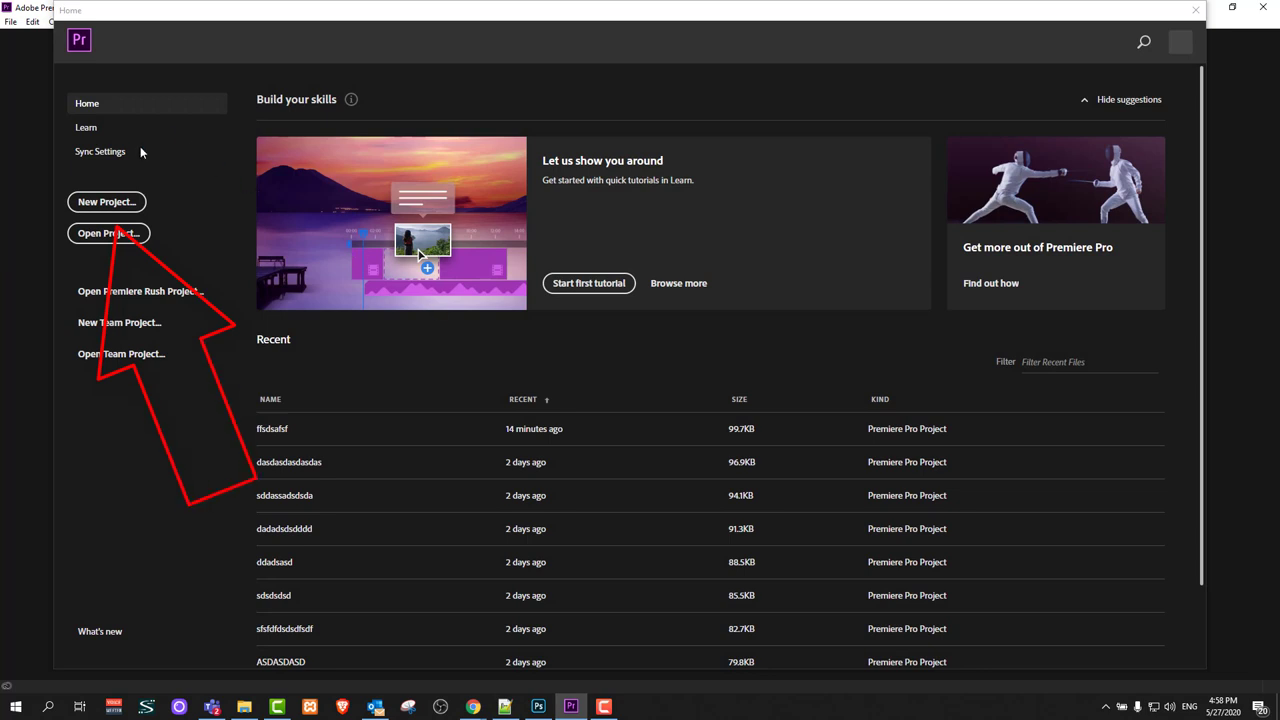
{"action": "left_click", "coordinate": [105, 201]}
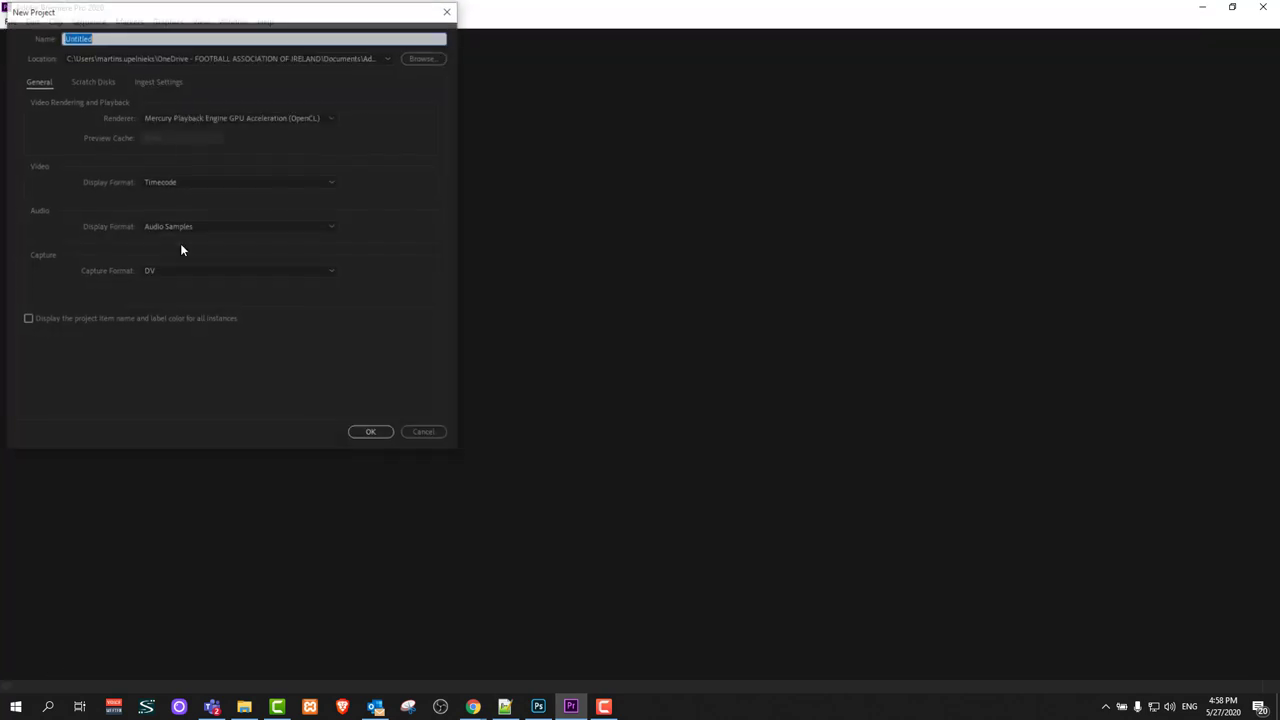
{"action": "left_click", "coordinate": [420, 57]}
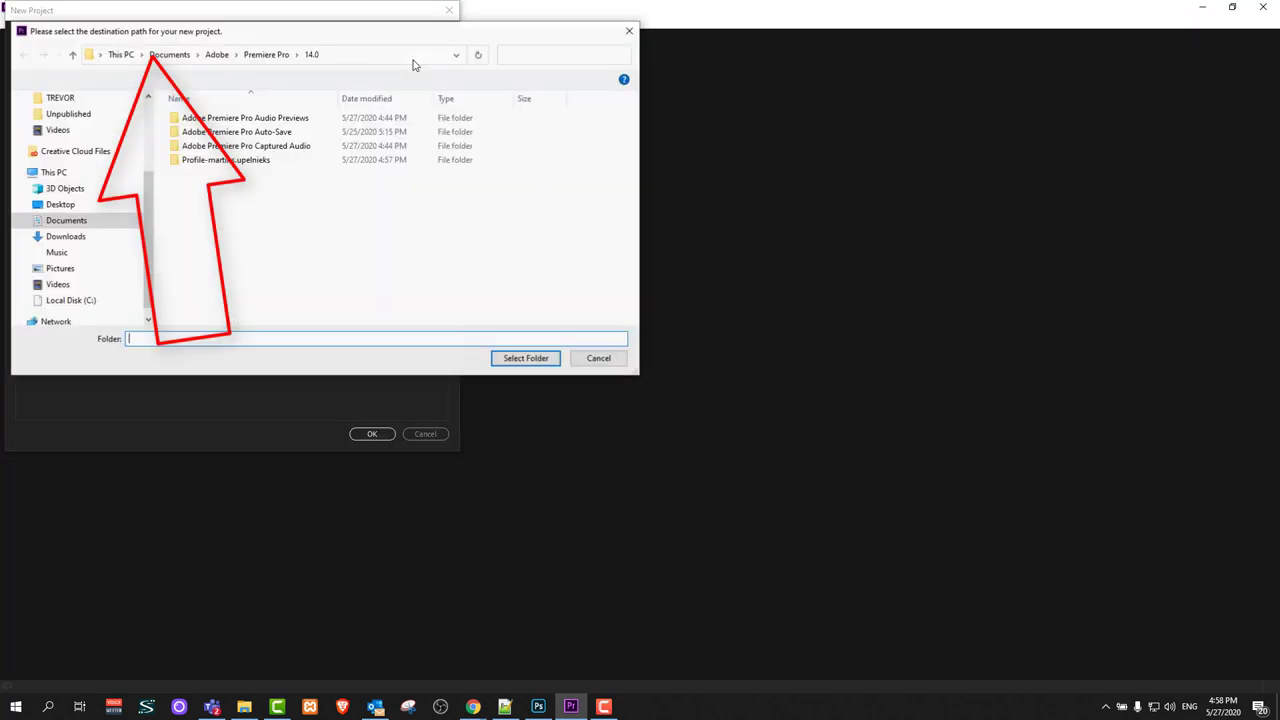
{"action": "left_click", "coordinate": [629, 33]}
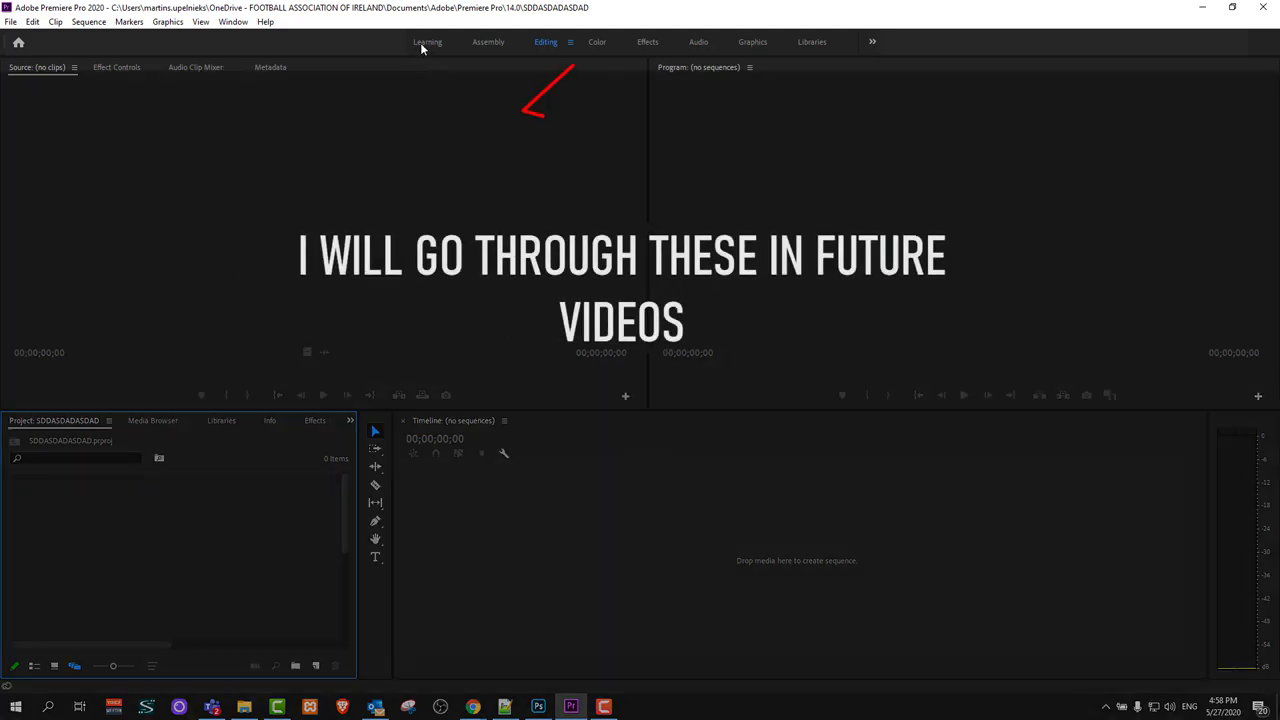
{"action": "left_click", "coordinate": [490, 42]}
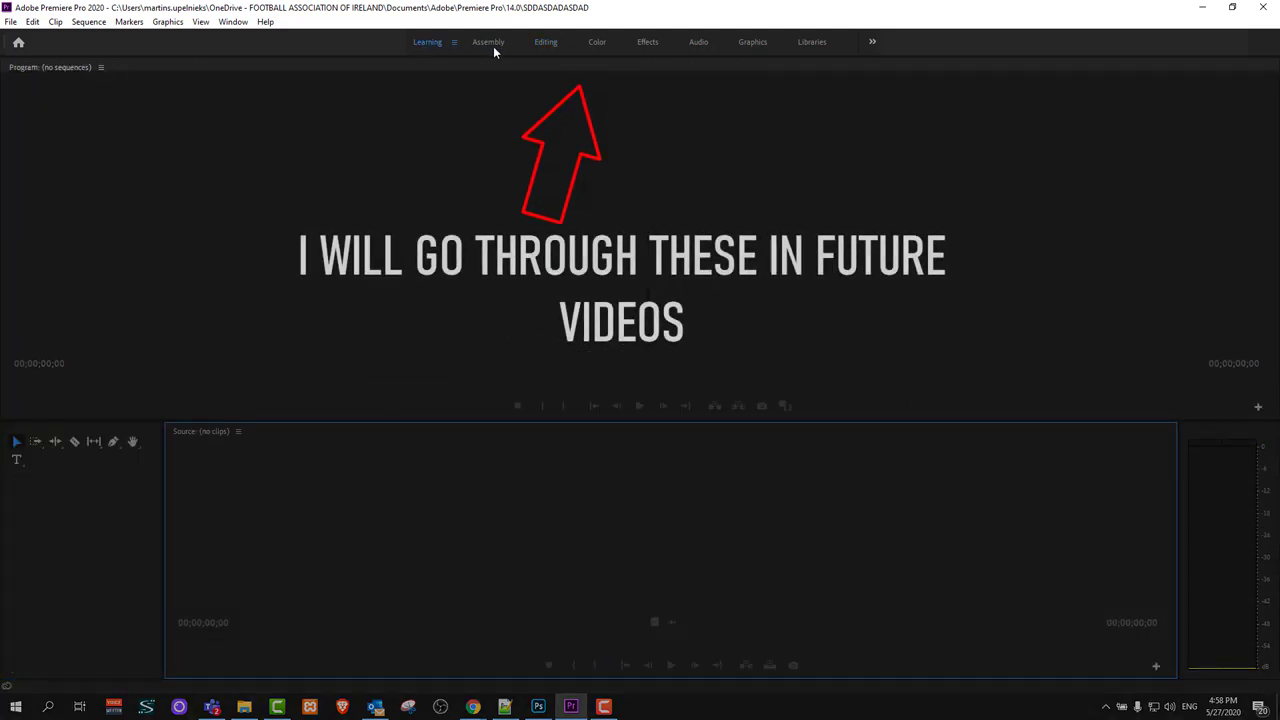
{"action": "left_click", "coordinate": [540, 44]}
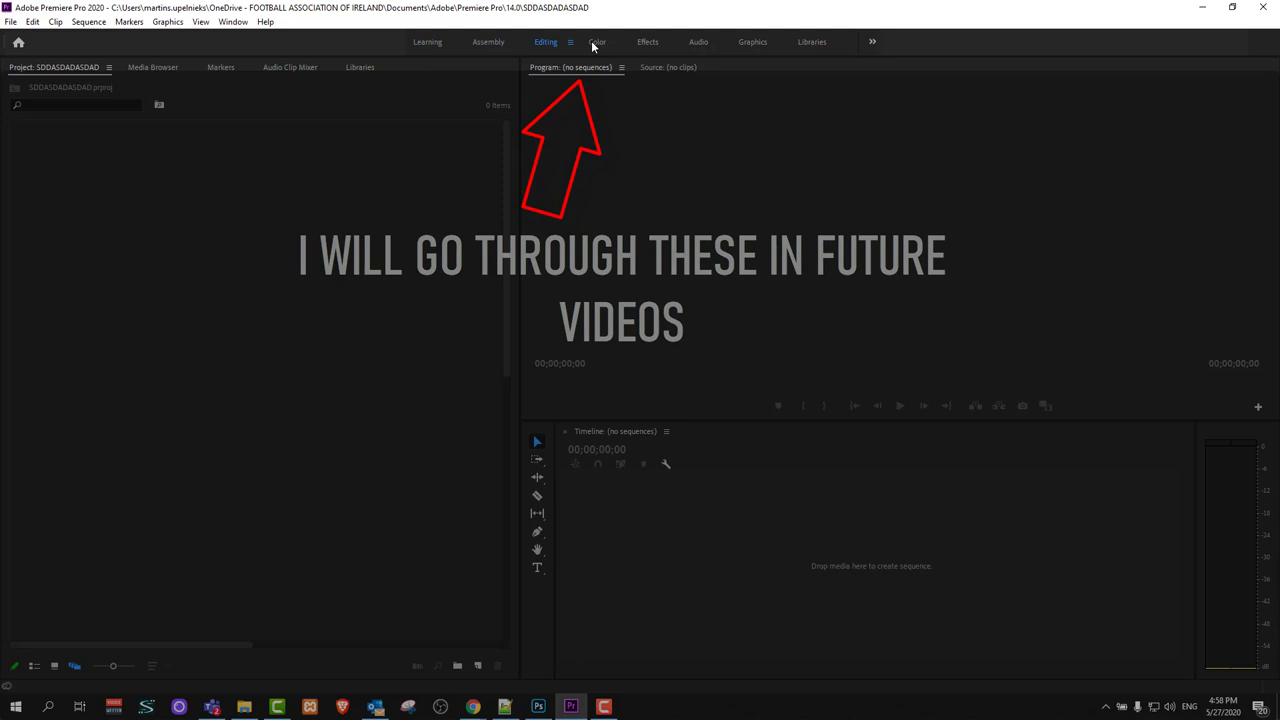
{"action": "left_click", "coordinate": [592, 41]}
{"action": "left_click", "coordinate": [647, 42]}
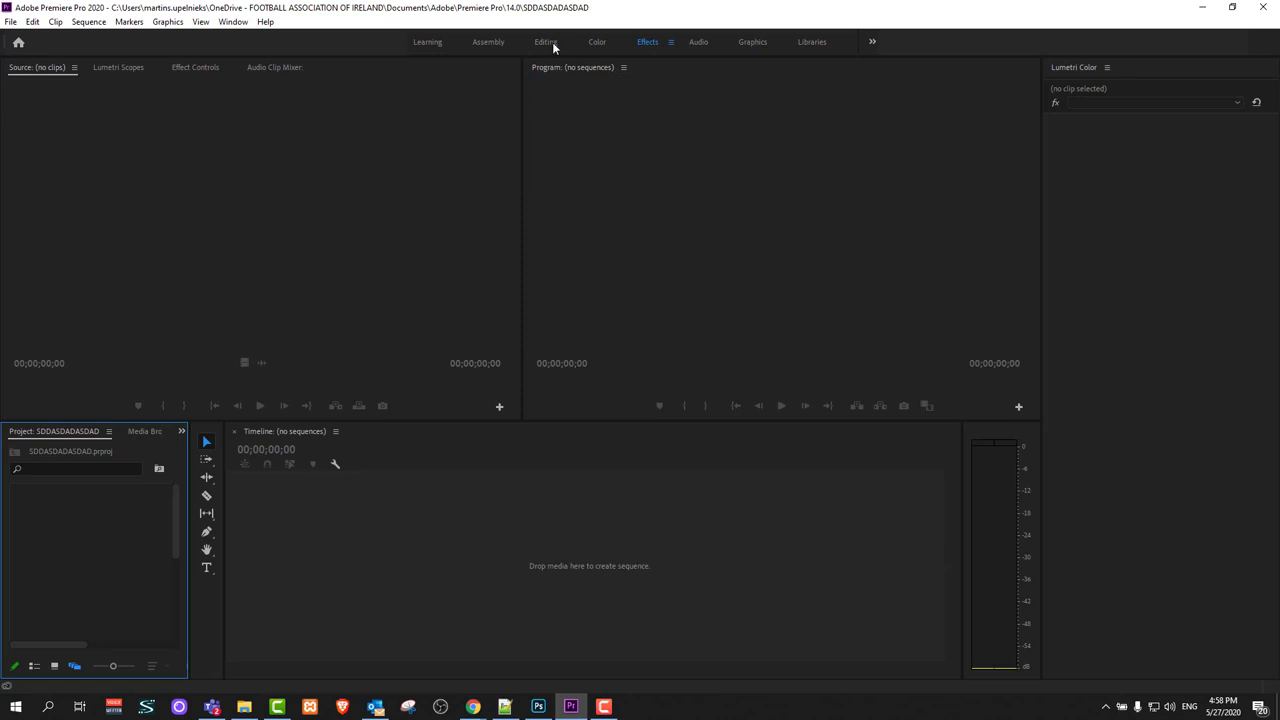
{"action": "left_click", "coordinate": [545, 42]}
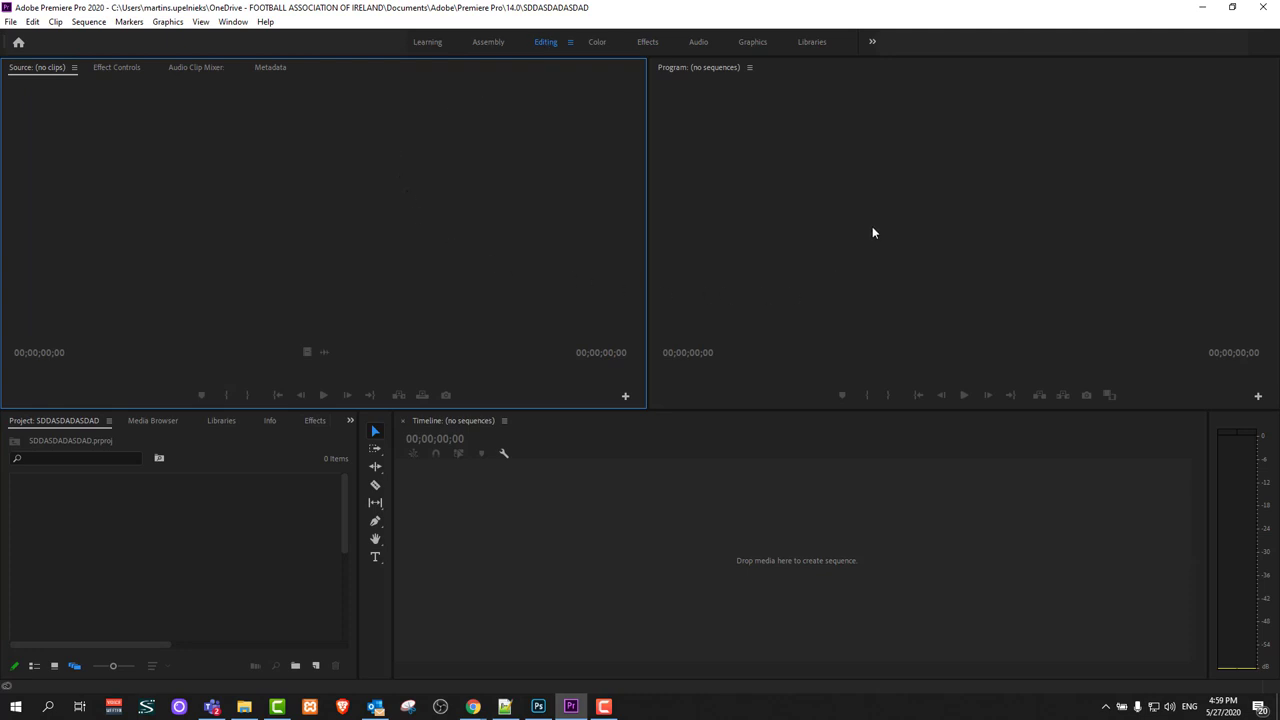
{"action": "double_click", "coordinate": [148, 538]}
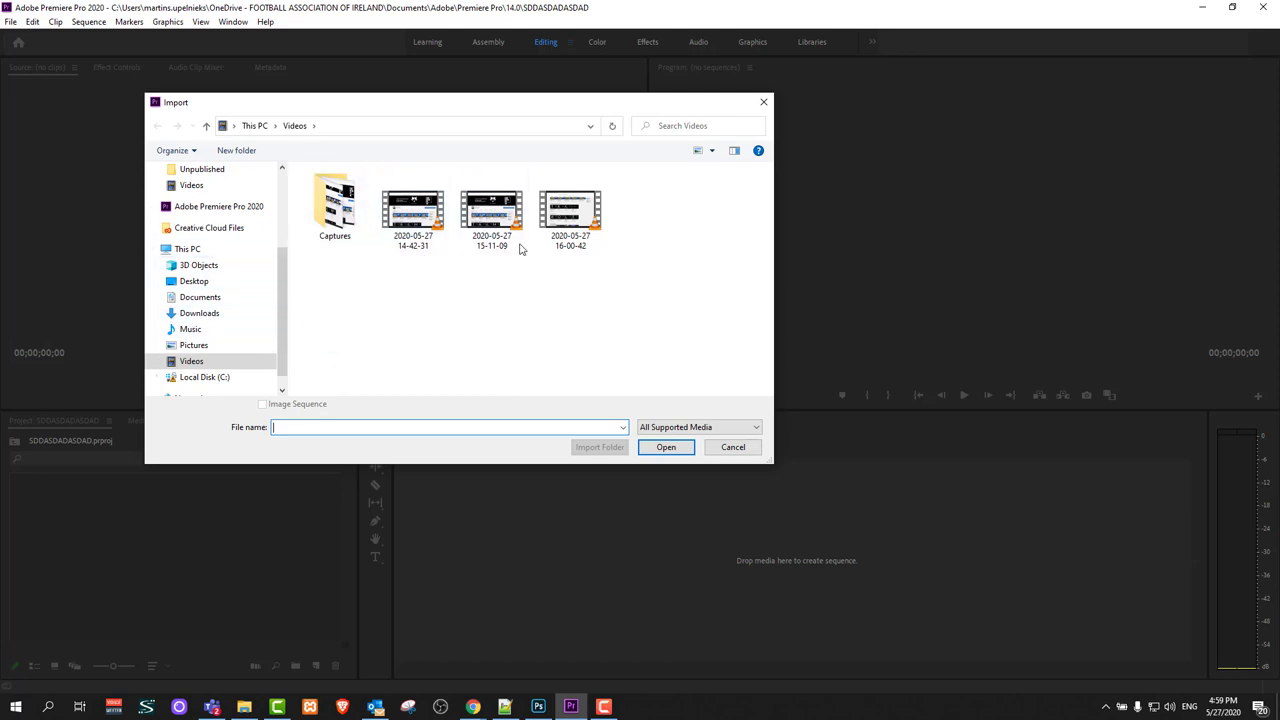
{"action": "left_click", "coordinate": [413, 215]}
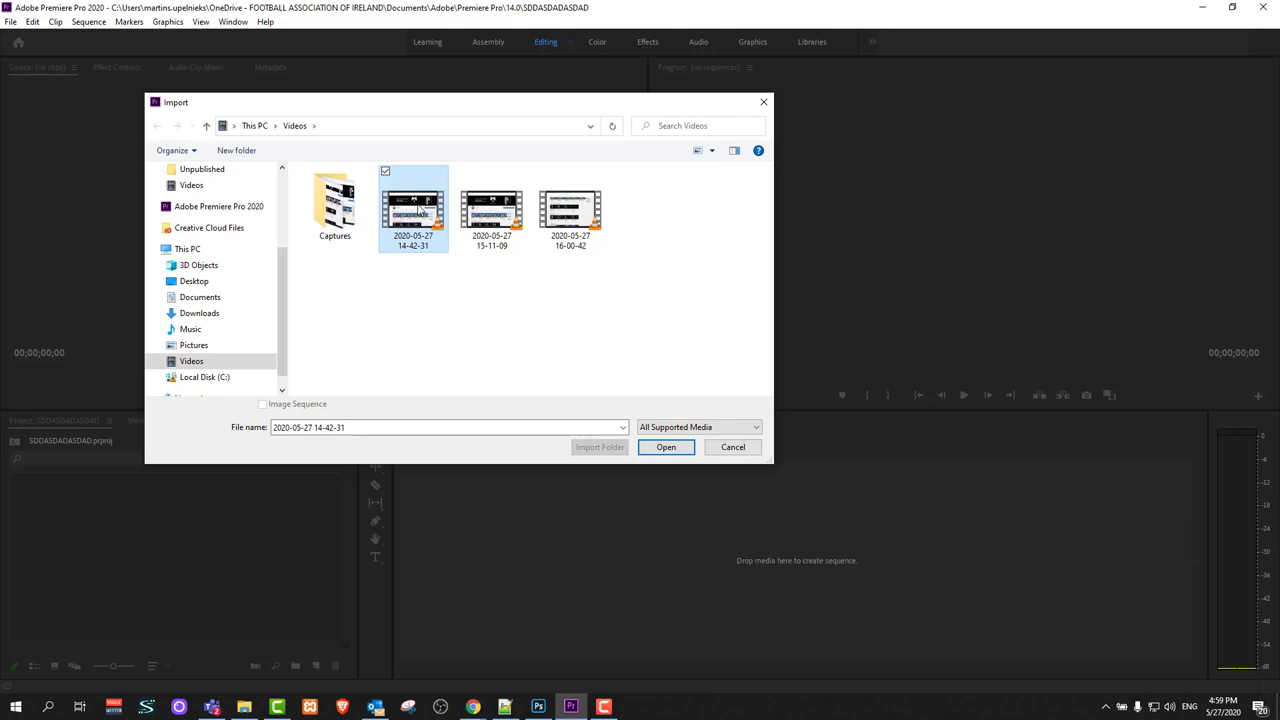
{"action": "left_click", "coordinate": [666, 447]}
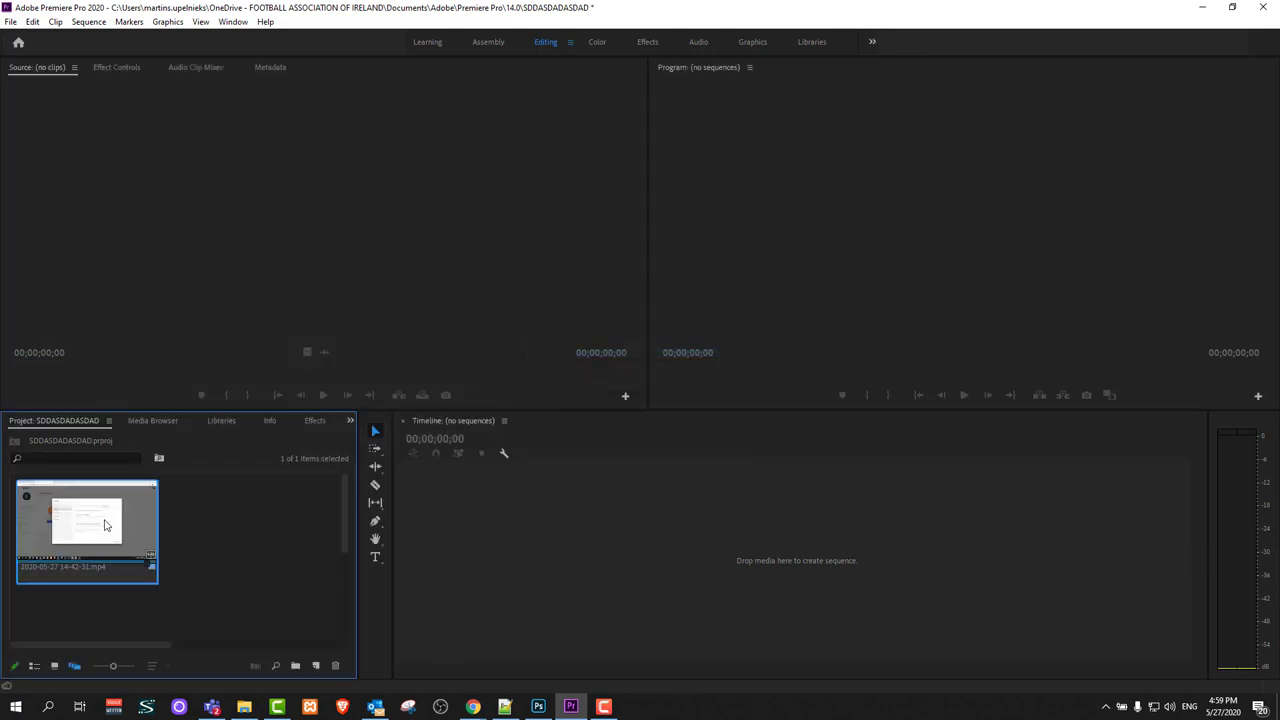
{"action": "left_click_drag", "start_coordinate": [105, 525], "coordinate": [492, 535]}
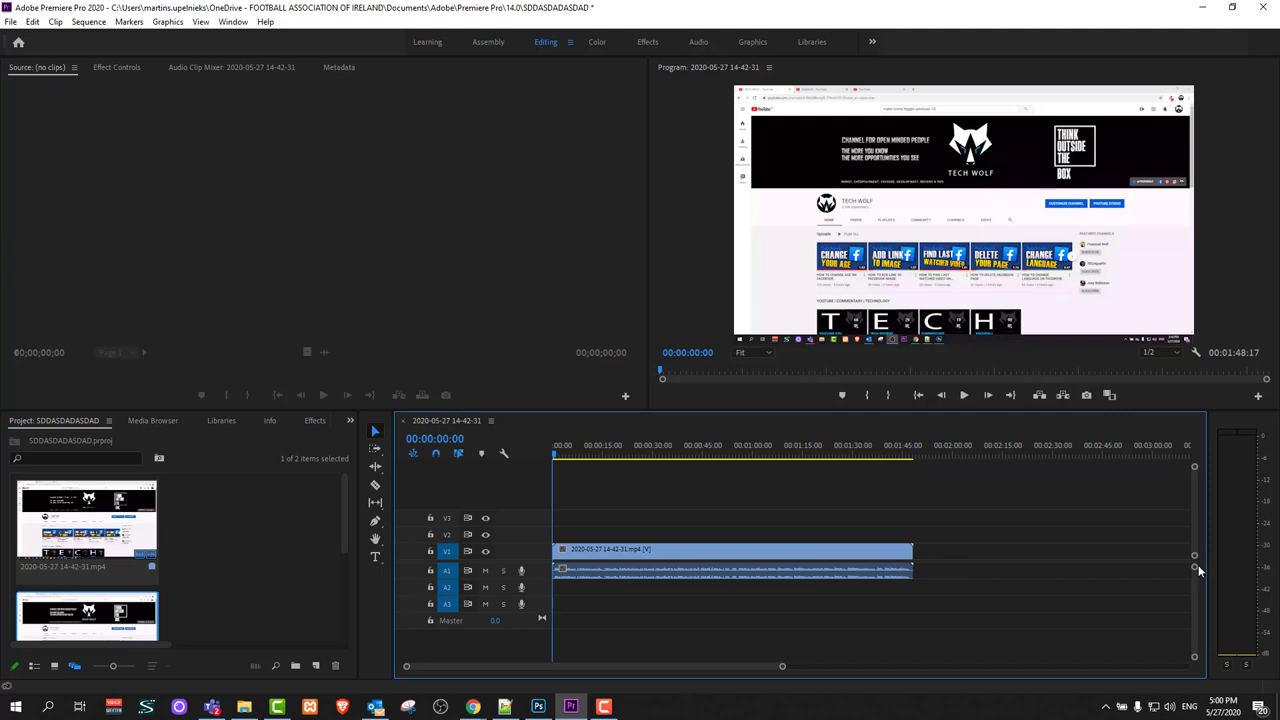
{"action": "scroll", "coordinate": [1195, 569], "scroll_direction": "up", "scroll_amount": 5}
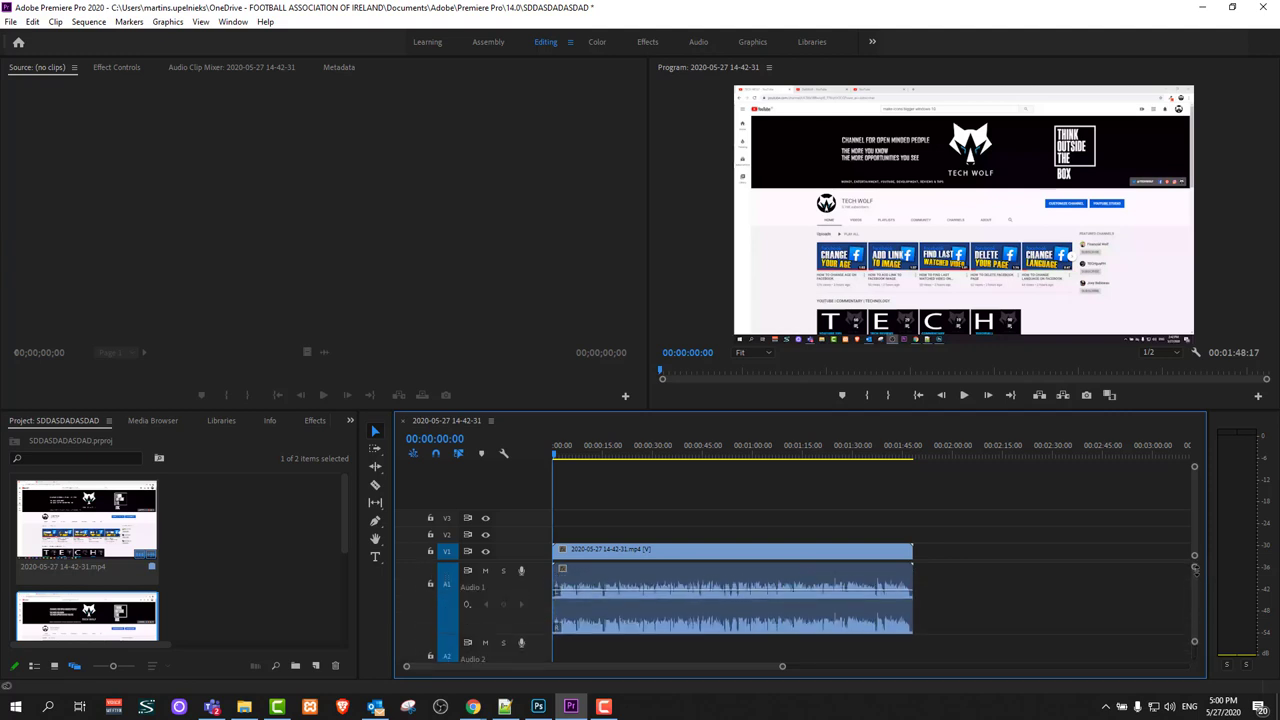
{"action": "scroll", "coordinate": [1195, 567], "scroll_direction": "up", "scroll_amount": 3}
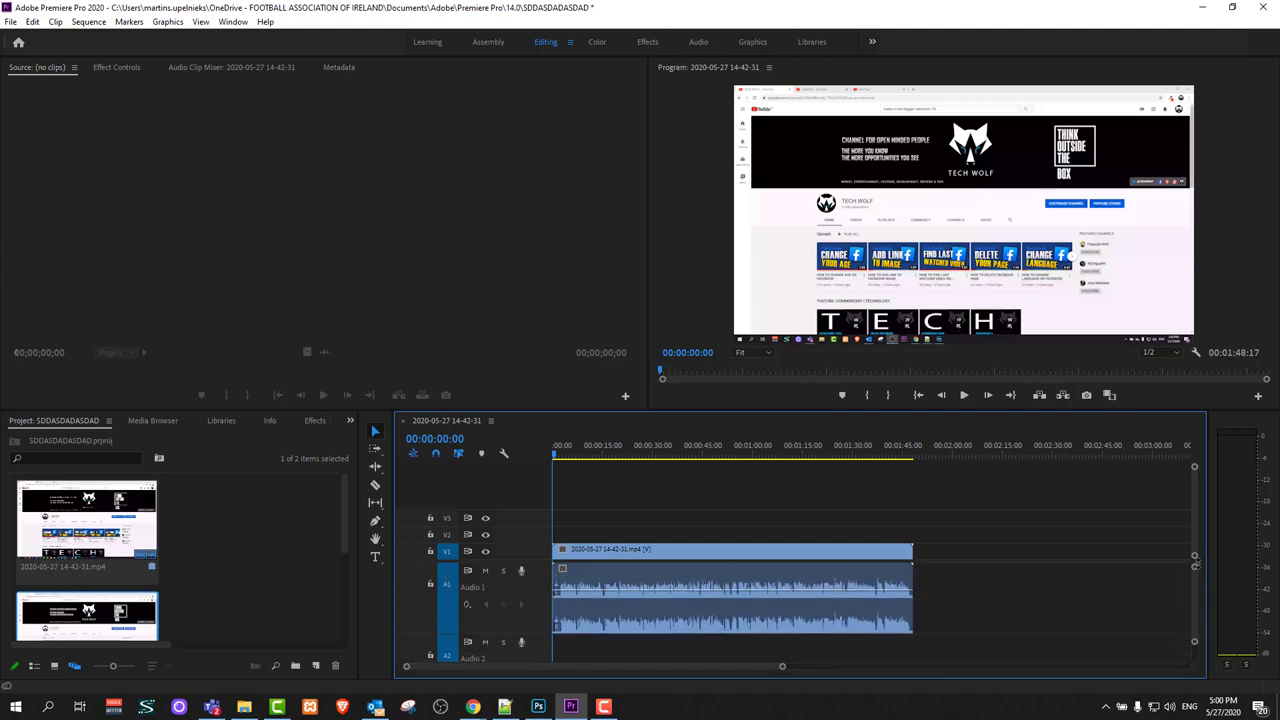
{"action": "scroll", "coordinate": [1197, 557], "scroll_direction": "up", "scroll_amount": 4}
{"action": "scroll", "coordinate": [1196, 556], "scroll_direction": "down", "scroll_amount": 3}
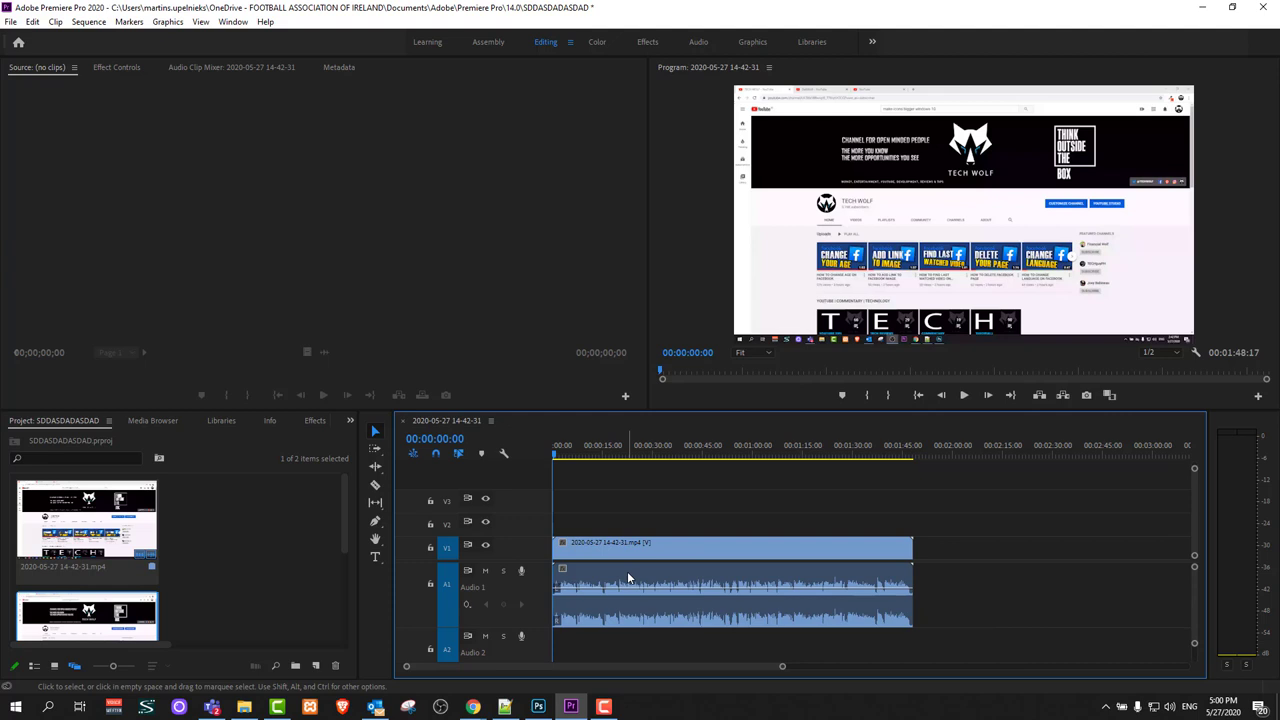
- Select the clip and drag its A1 volume rubber band to change the audio level
{"action": "left_click", "coordinate": [684, 575]}
{"action": "left_click_drag", "start_coordinate": [684, 575], "coordinate": [724, 612]}
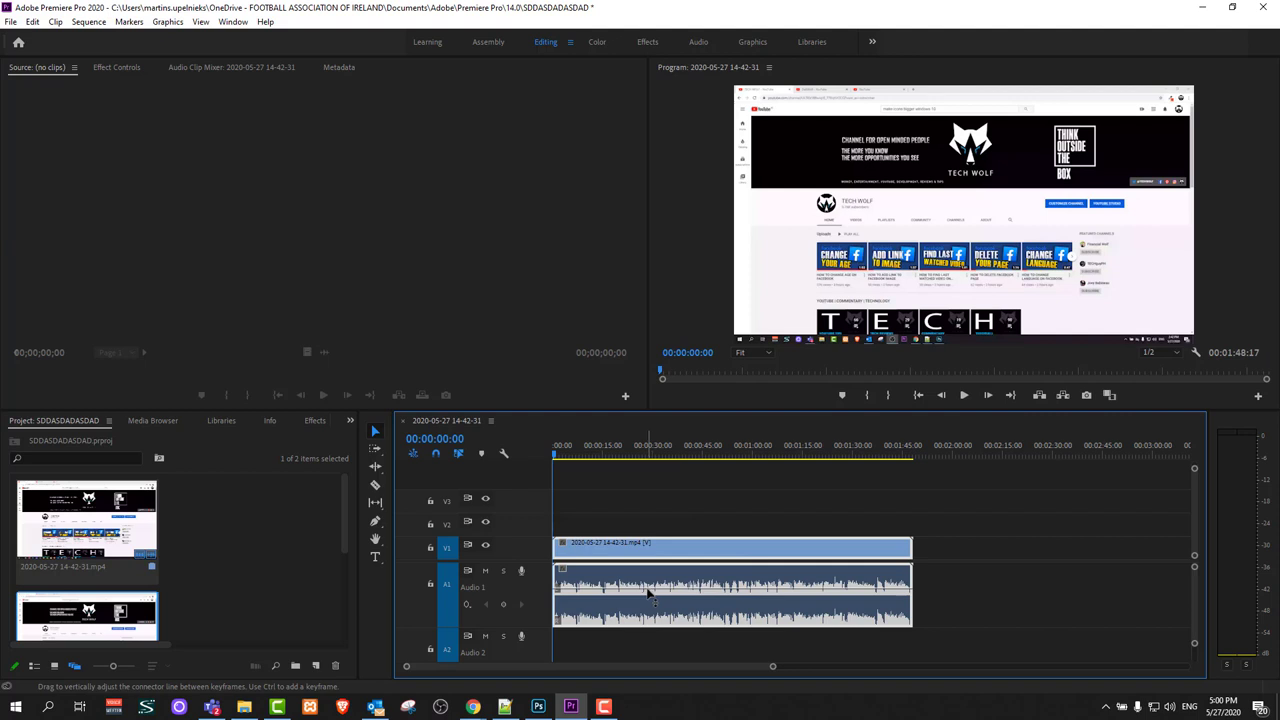
{"action": "left_click_drag", "start_coordinate": [647, 592], "coordinate": [650, 582]}
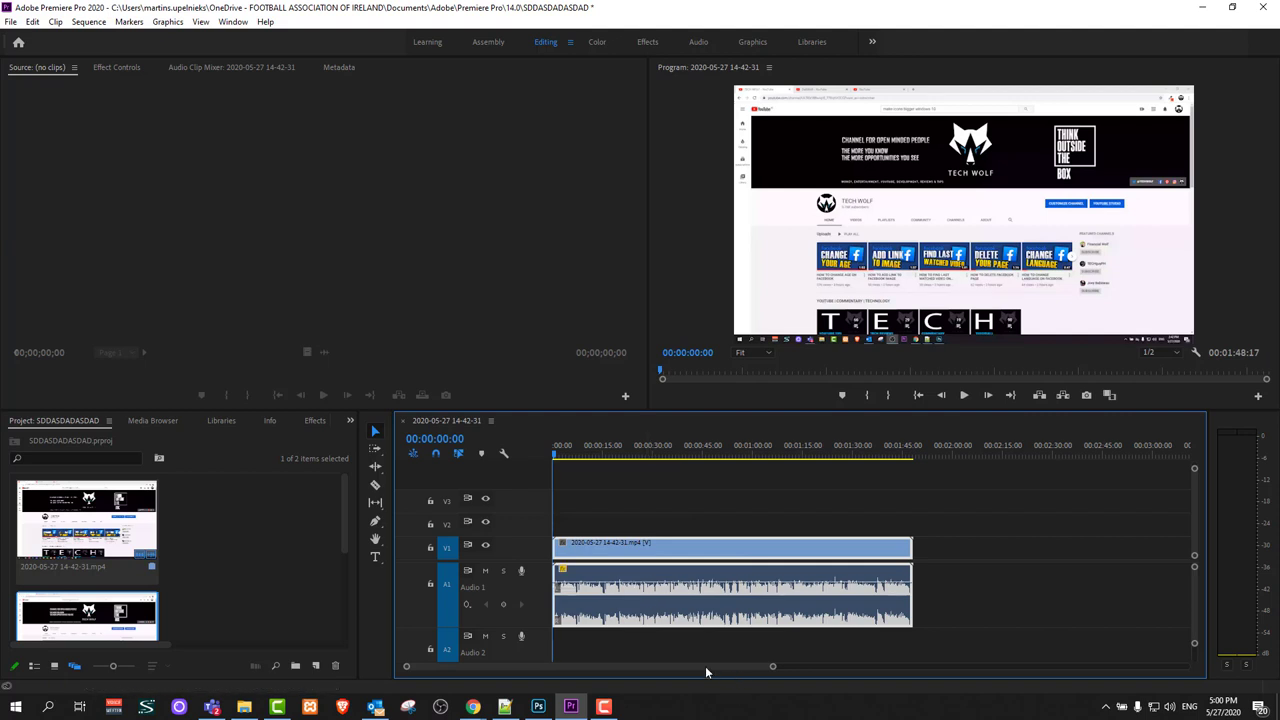
{"action": "mouse_move", "coordinate": [705, 668]}
{"action": "left_mouse_down"}
{"action": "mouse_move", "coordinate": [851, 666]}
{"action": "mouse_move", "coordinate": [684, 669]}
{"action": "mouse_move", "coordinate": [950, 668]}
{"action": "mouse_move", "coordinate": [699, 671]}
{"action": "left_mouse_up"}
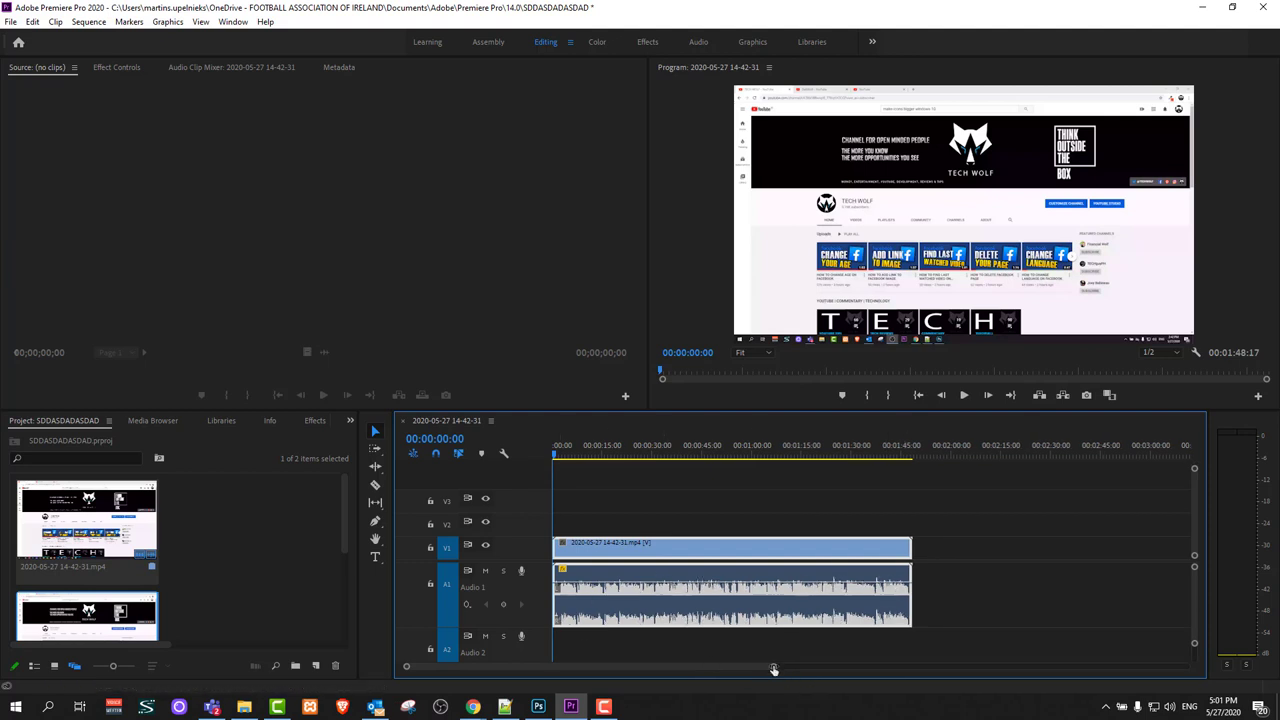
{"action": "left_click_drag", "start_coordinate": [773, 669], "coordinate": [567, 667]}
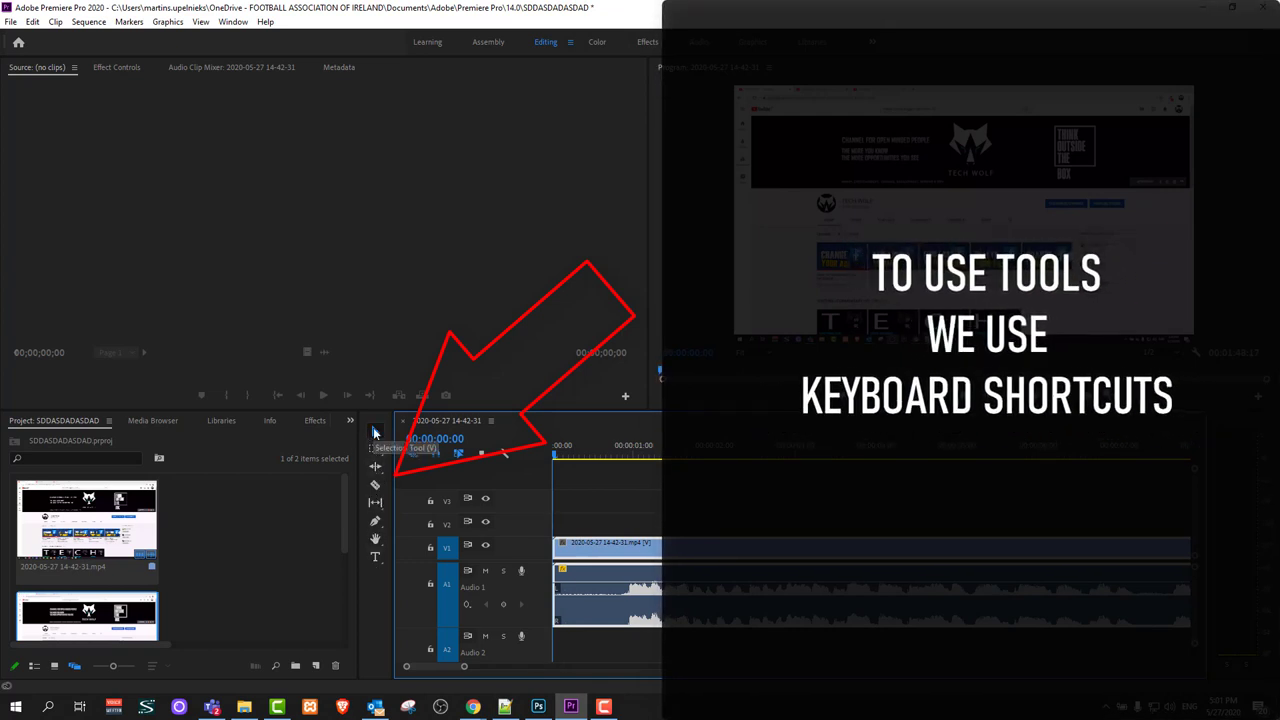
{"action": "left_click", "coordinate": [375, 432]}
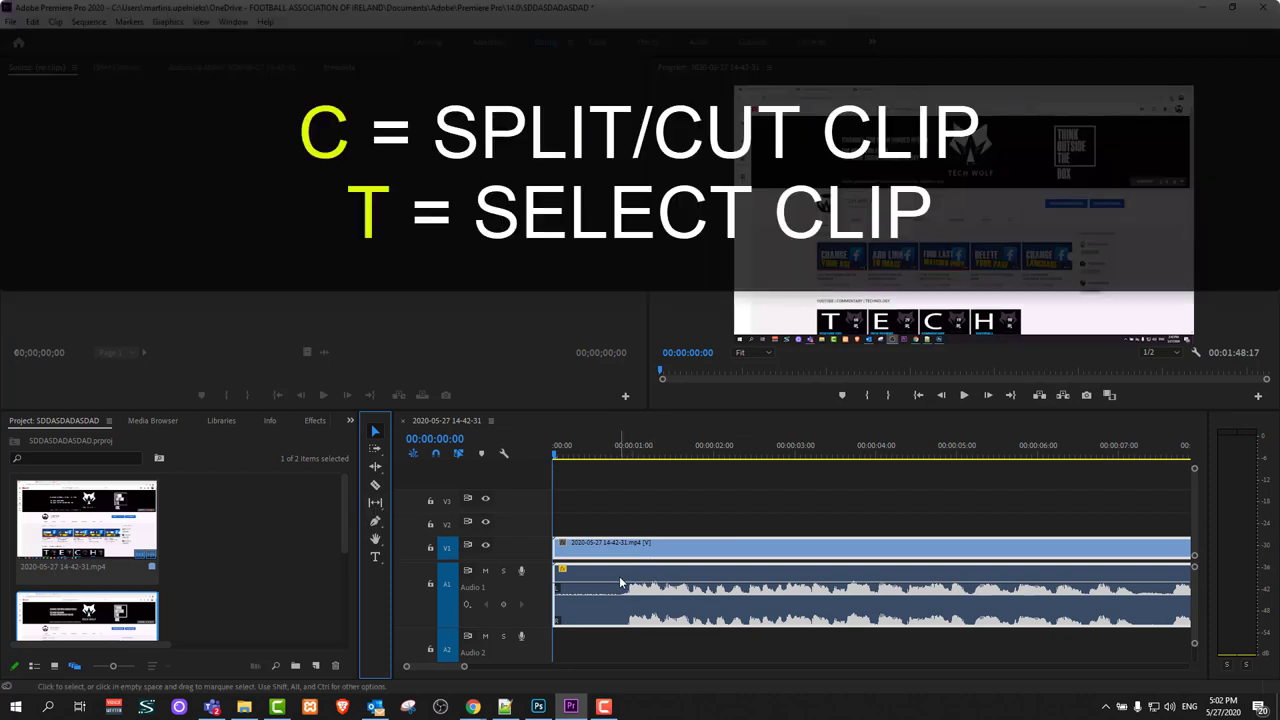
- Razor the clip at about 1 second, delete the opening piece, and move the rest to 00:00
{"action": "key", "text": "c"}
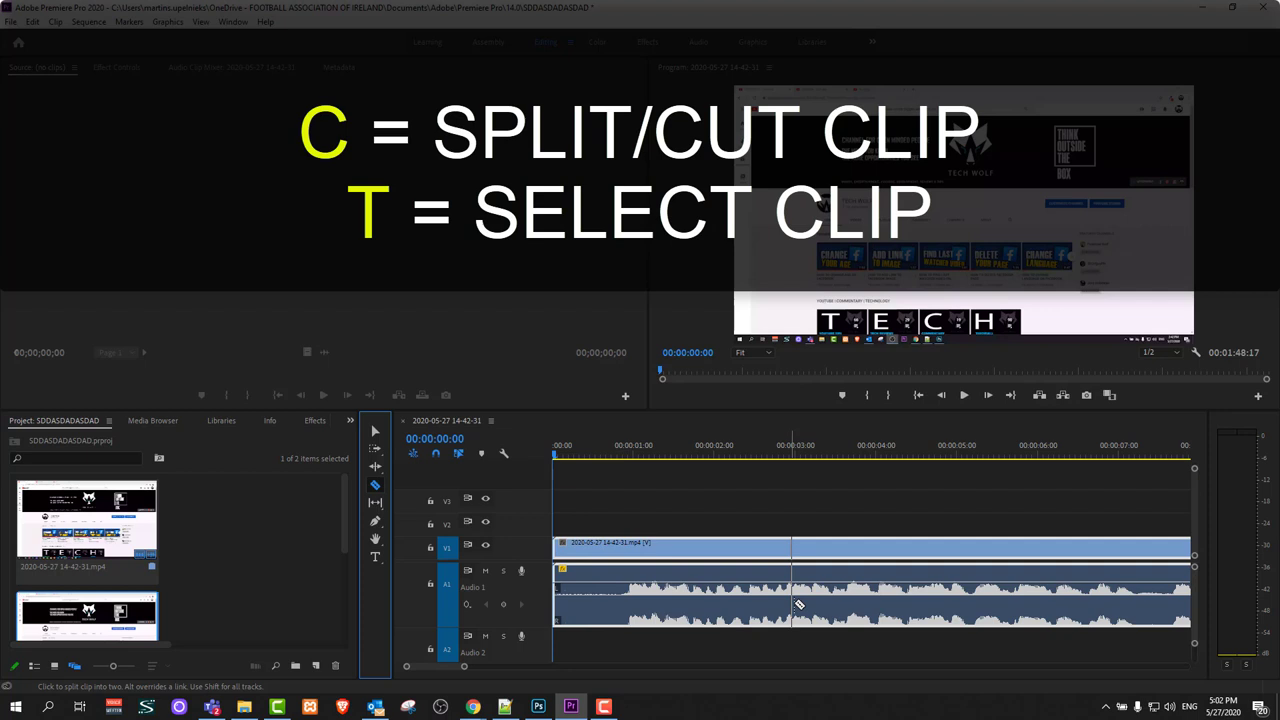
{"action": "left_click", "coordinate": [618, 580]}
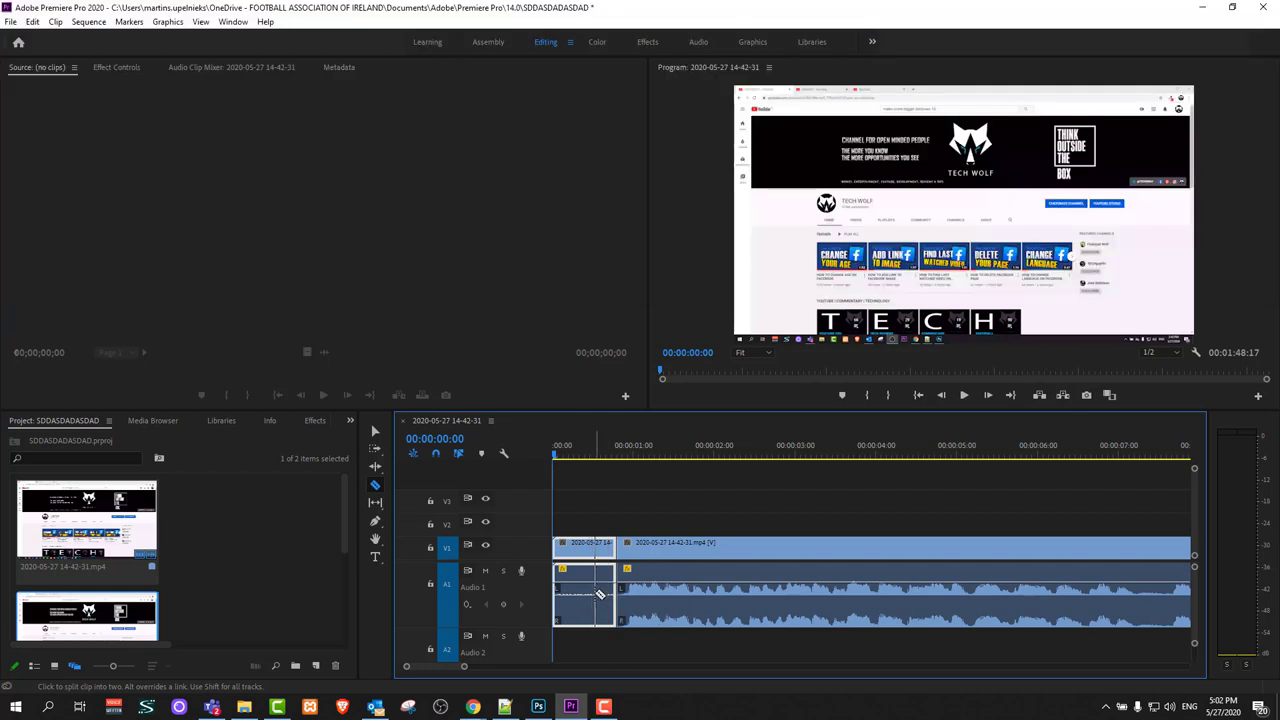
{"action": "key", "text": "t"}
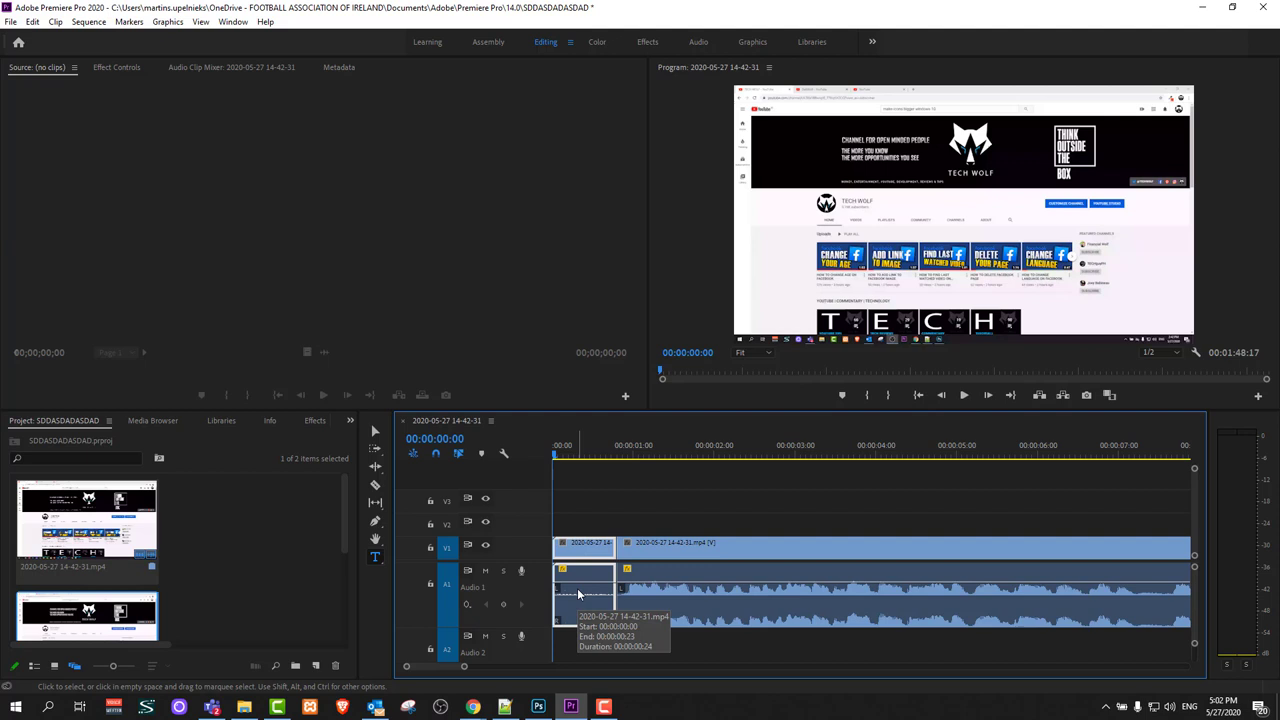
{"action": "key", "text": "Delete"}
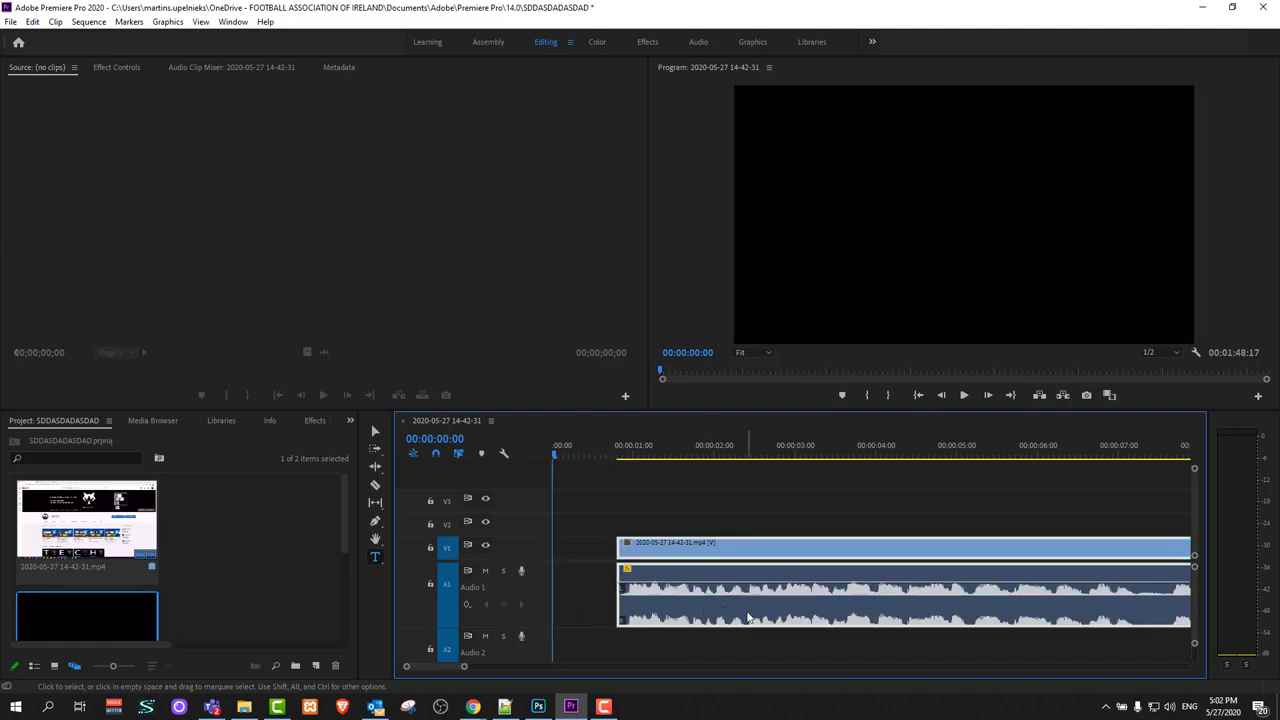
{"action": "left_click_drag", "start_coordinate": [788, 614], "coordinate": [724, 612]}
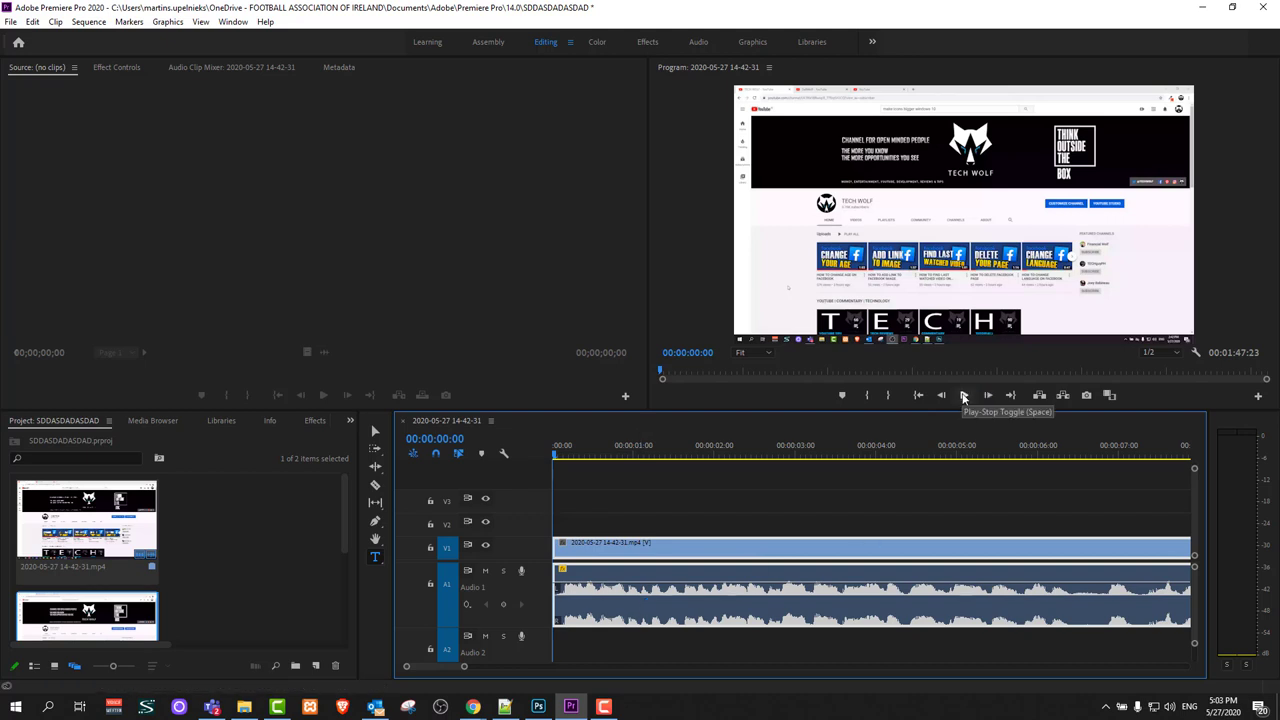
- Play and stop the sequence in the Program monitor to review the cut, returning to the start
{"action": "left_click", "coordinate": [964, 396]}
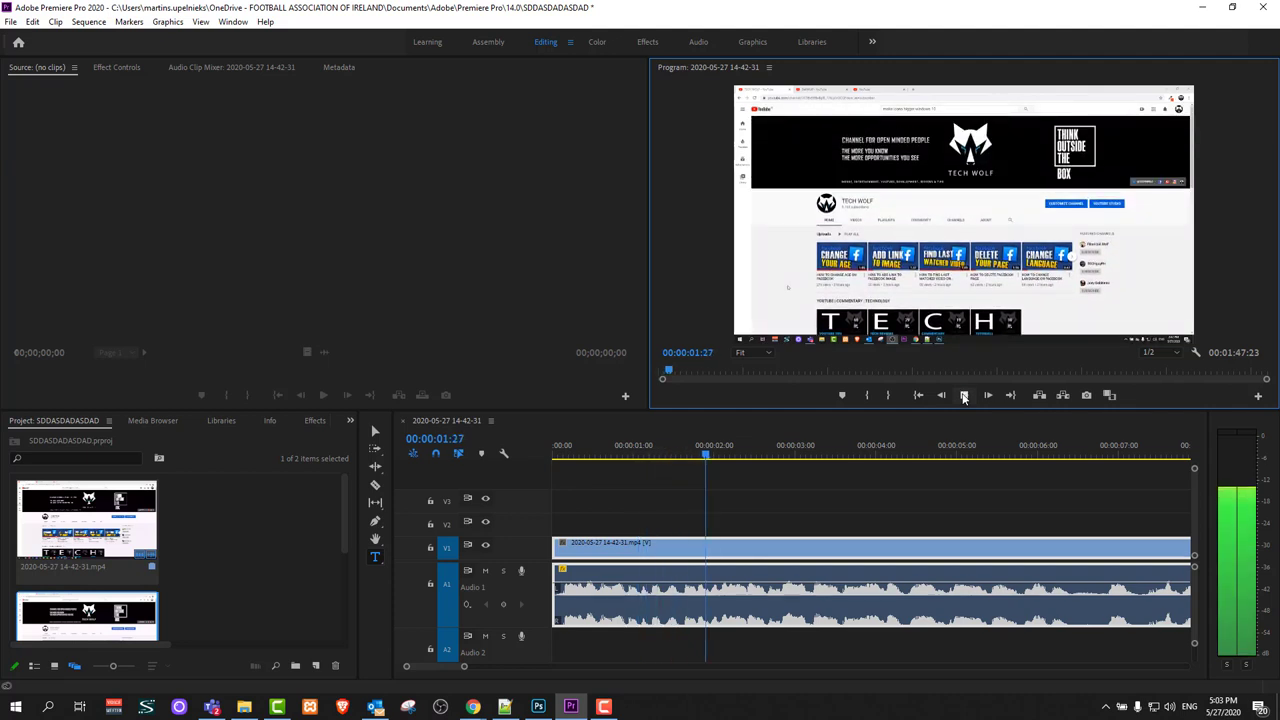
{"action": "left_click", "coordinate": [964, 396]}
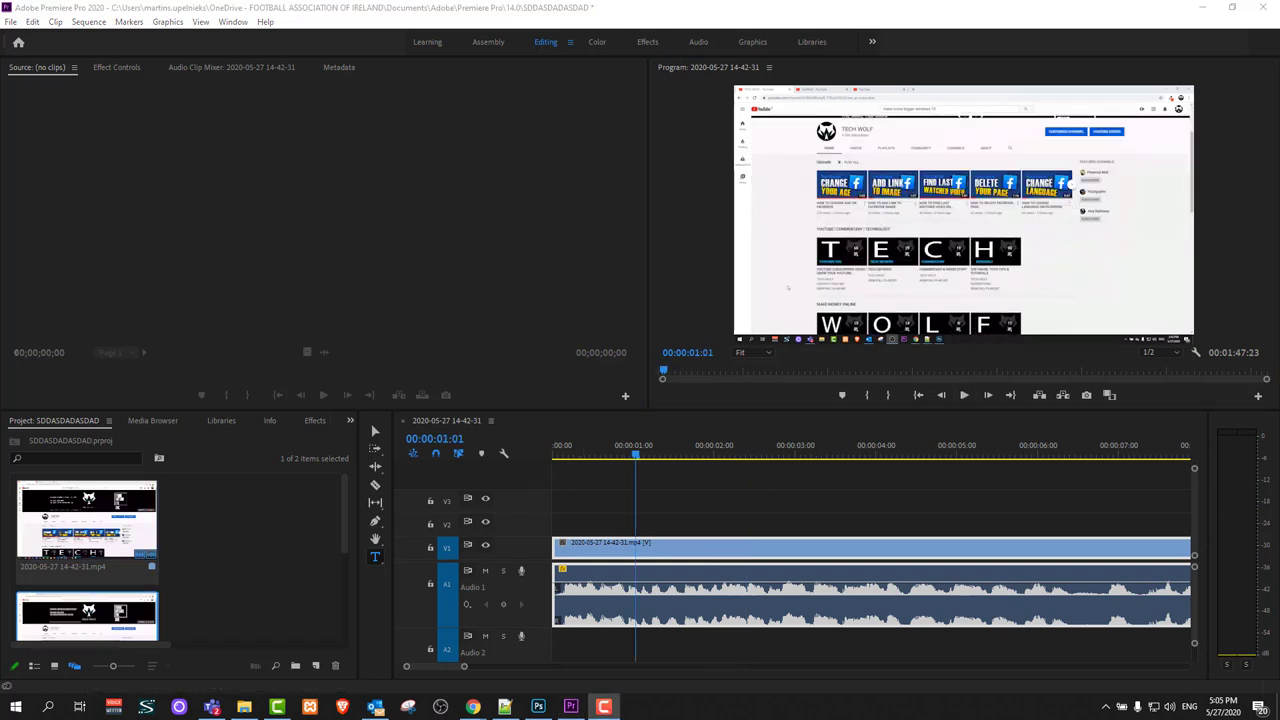
{"action": "left_click", "coordinate": [964, 396]}
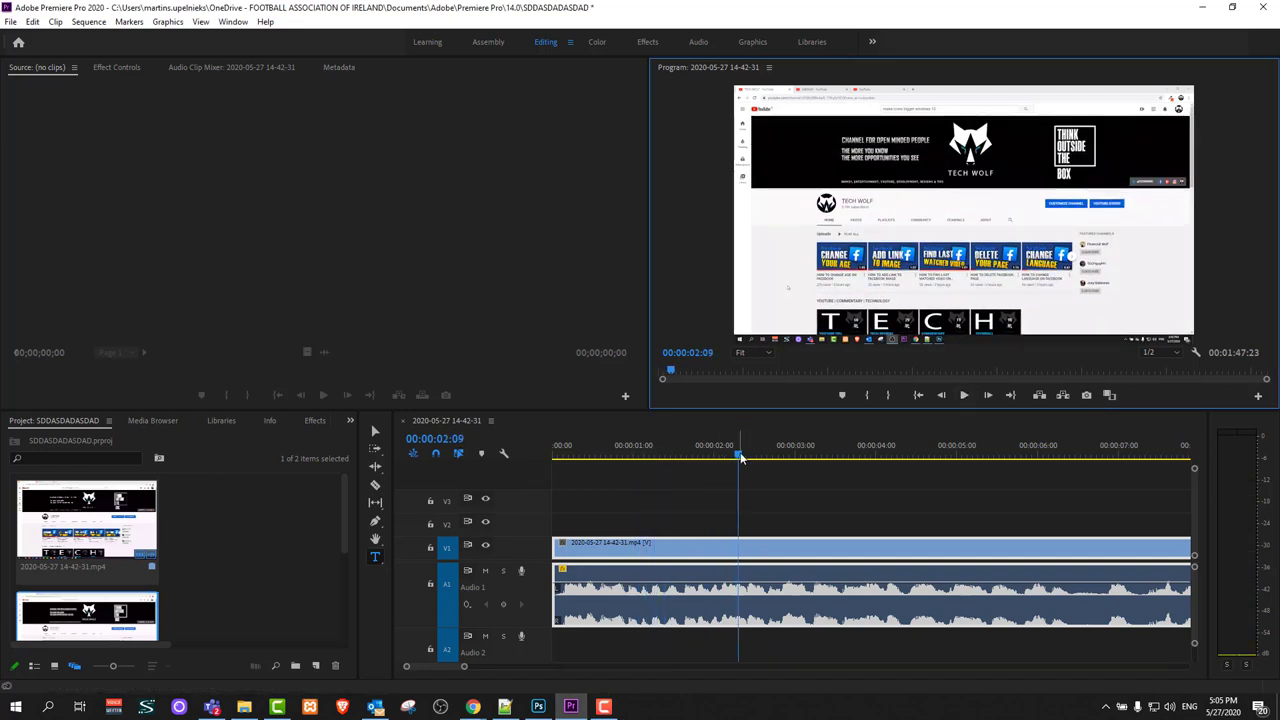
{"action": "left_click", "coordinate": [511, 467]}
{"action": "key", "text": "Home"}
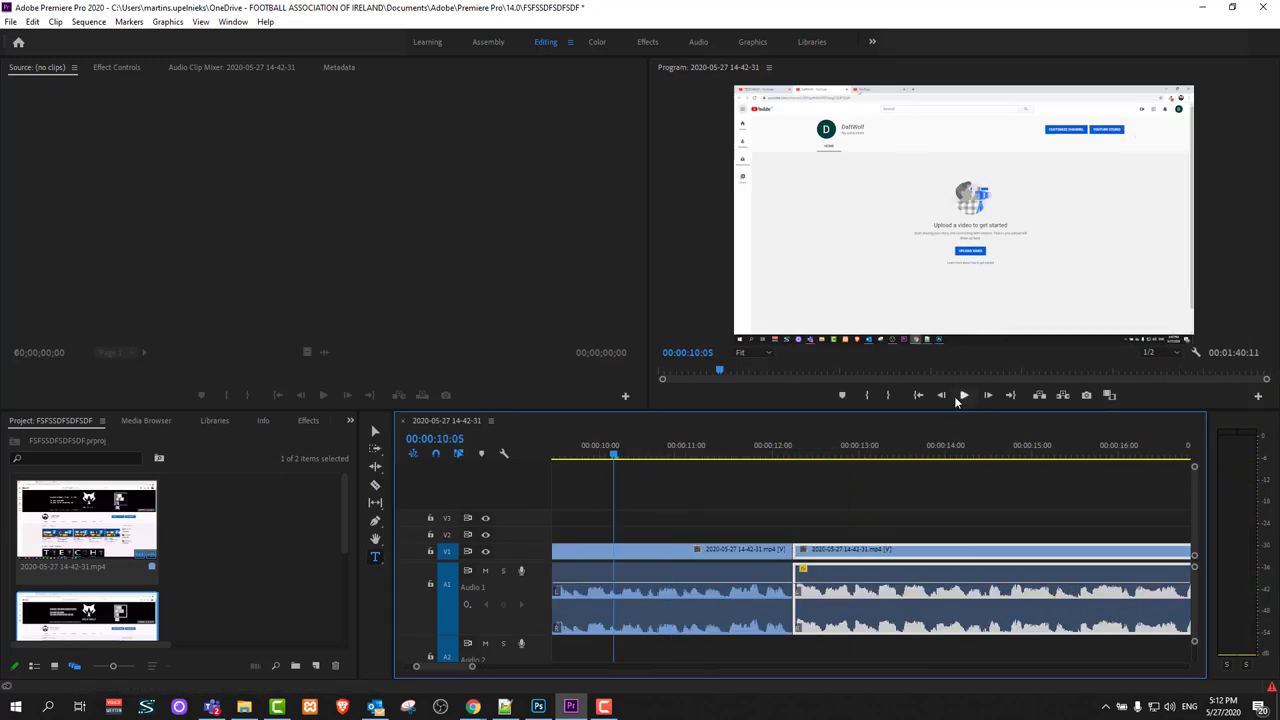
- Review the later cuts and delete the leftover tail so the sequence ends at 00:01:24:16
{"action": "left_click", "coordinate": [964, 396]}
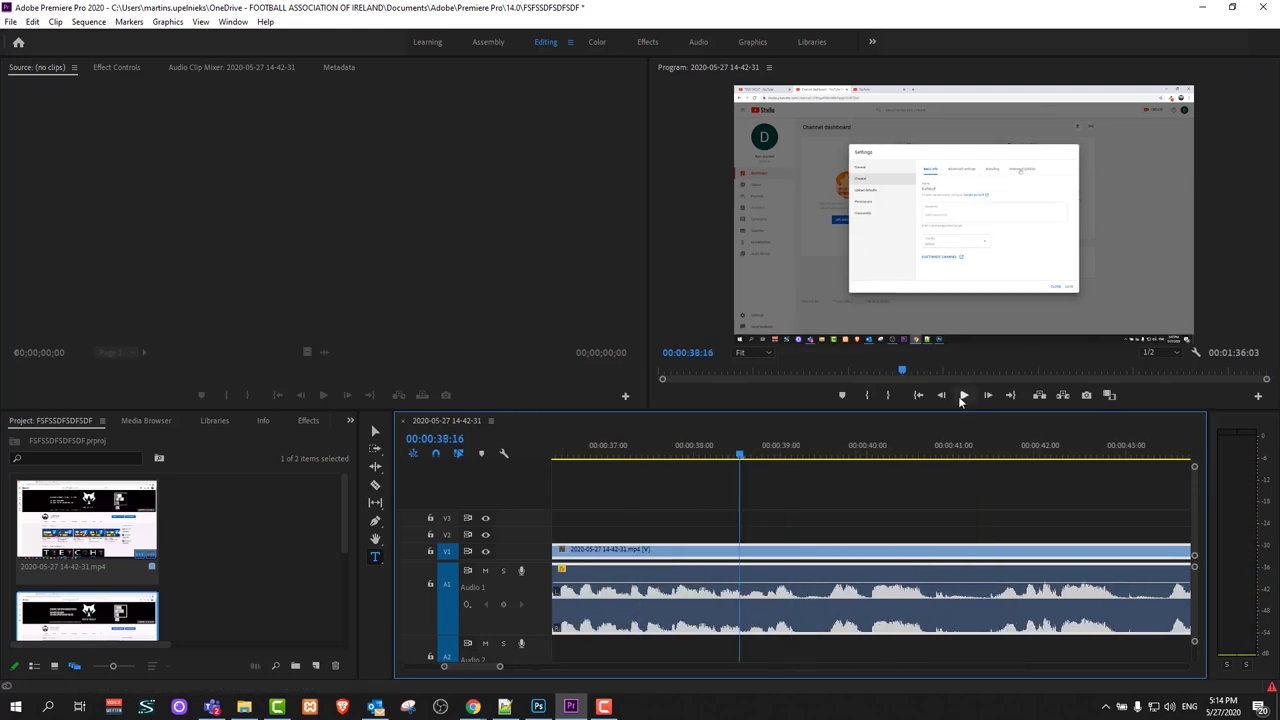
{"action": "left_click", "coordinate": [958, 396]}
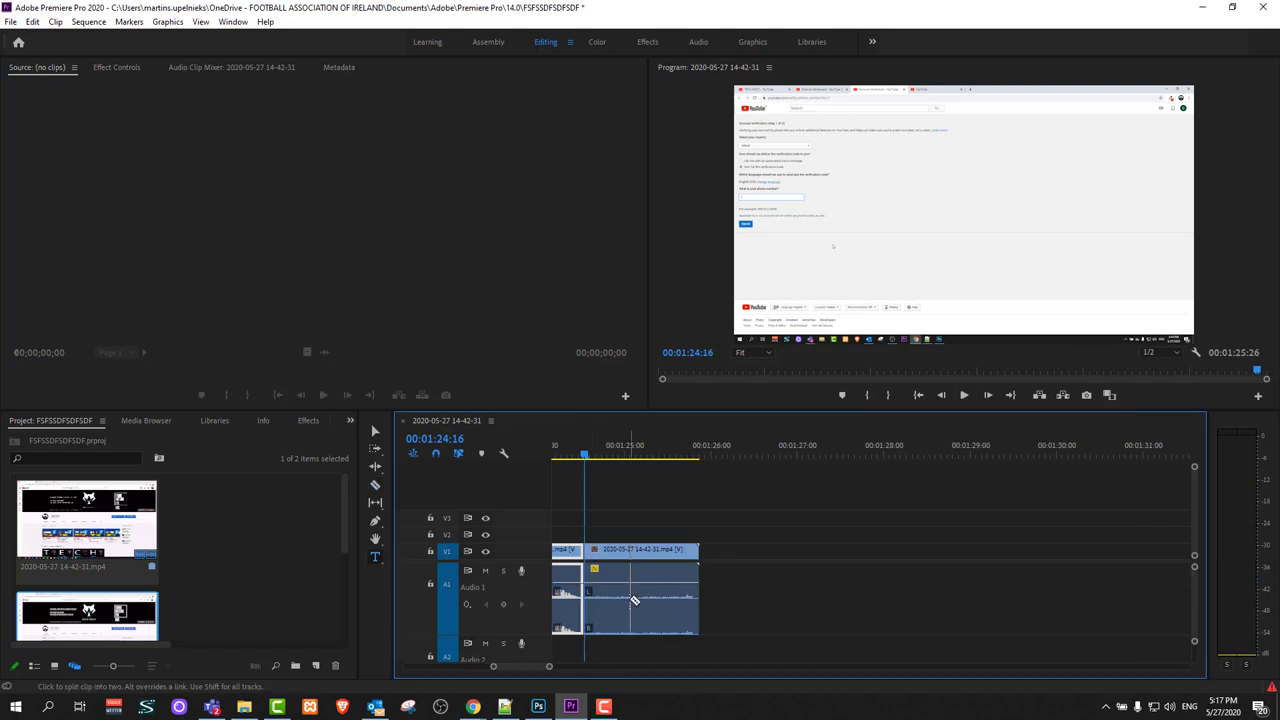
{"action": "key", "text": "Delete"}
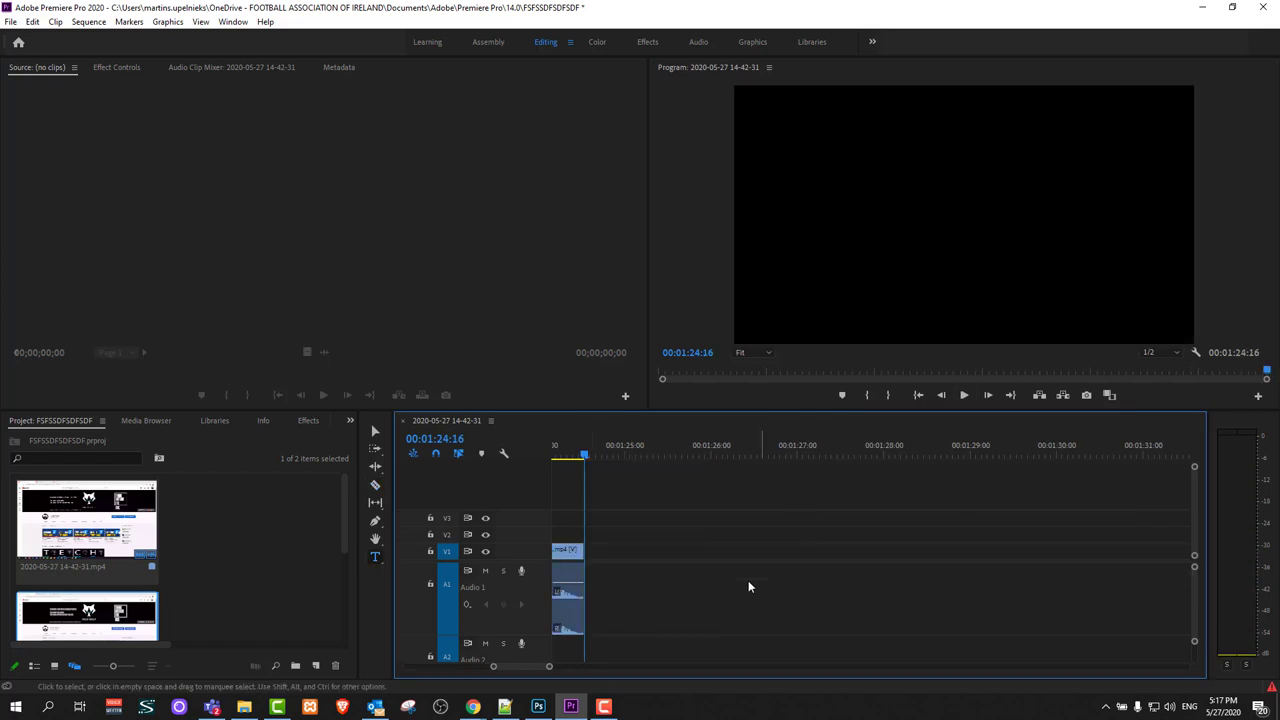
{"action": "scroll", "coordinate": [740, 586], "scroll_direction": "down", "scroll_amount": 2}
{"action": "scroll", "coordinate": [729, 592], "scroll_direction": "up", "scroll_amount": 4}
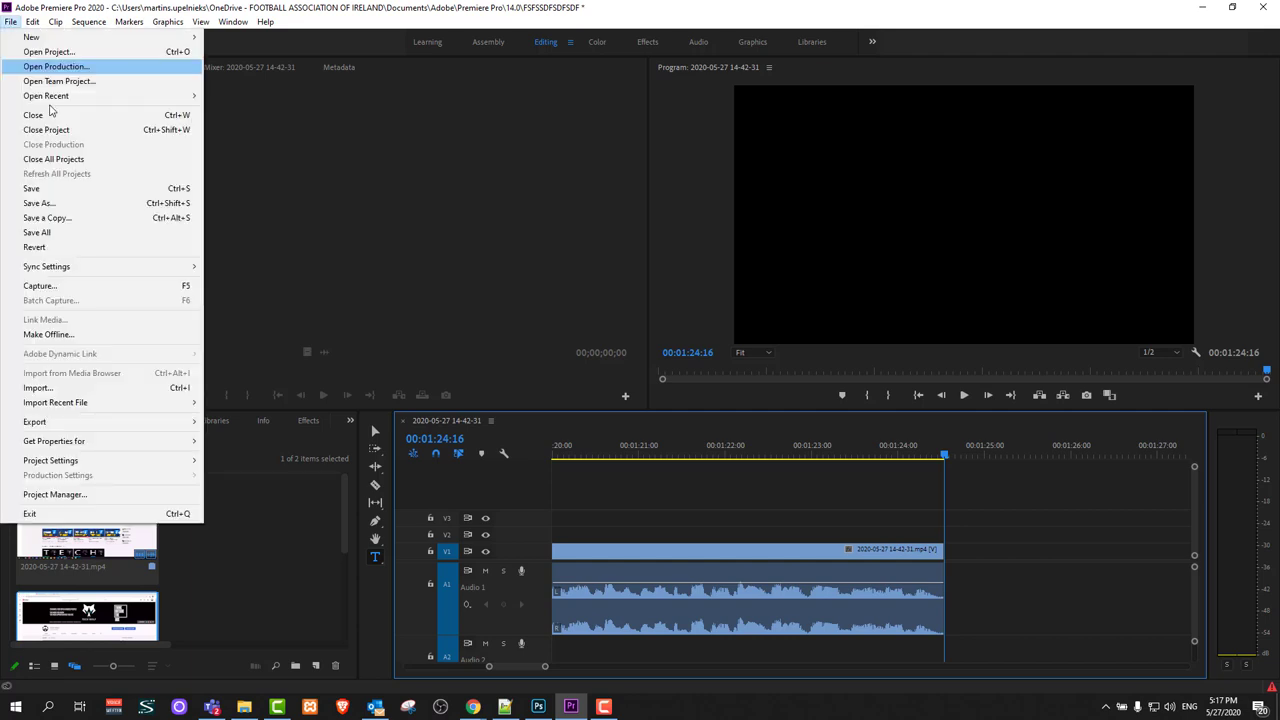
- In Export Media, set the H.264 output name to 'HOW TO ENABLE LIVE STREAMING ON YOUTUBE'
{"action": "mouse_move", "coordinate": [134, 426]}
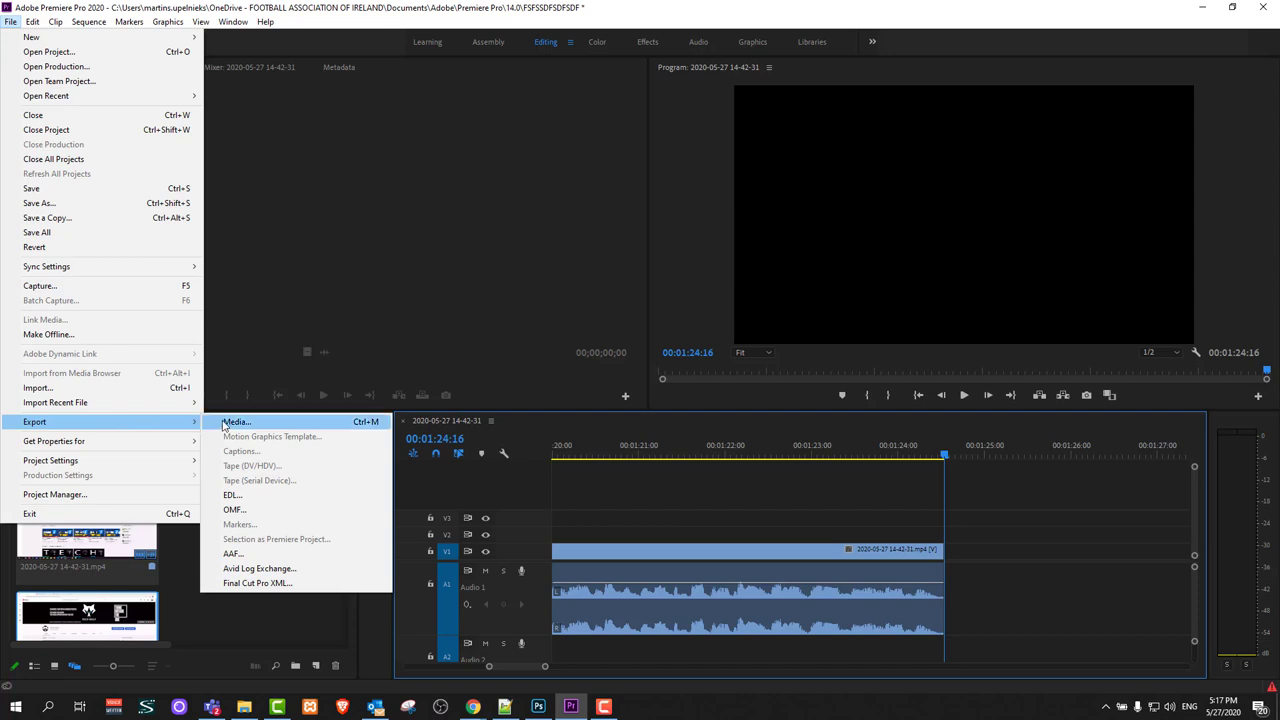
{"action": "left_click", "coordinate": [425, 421]}
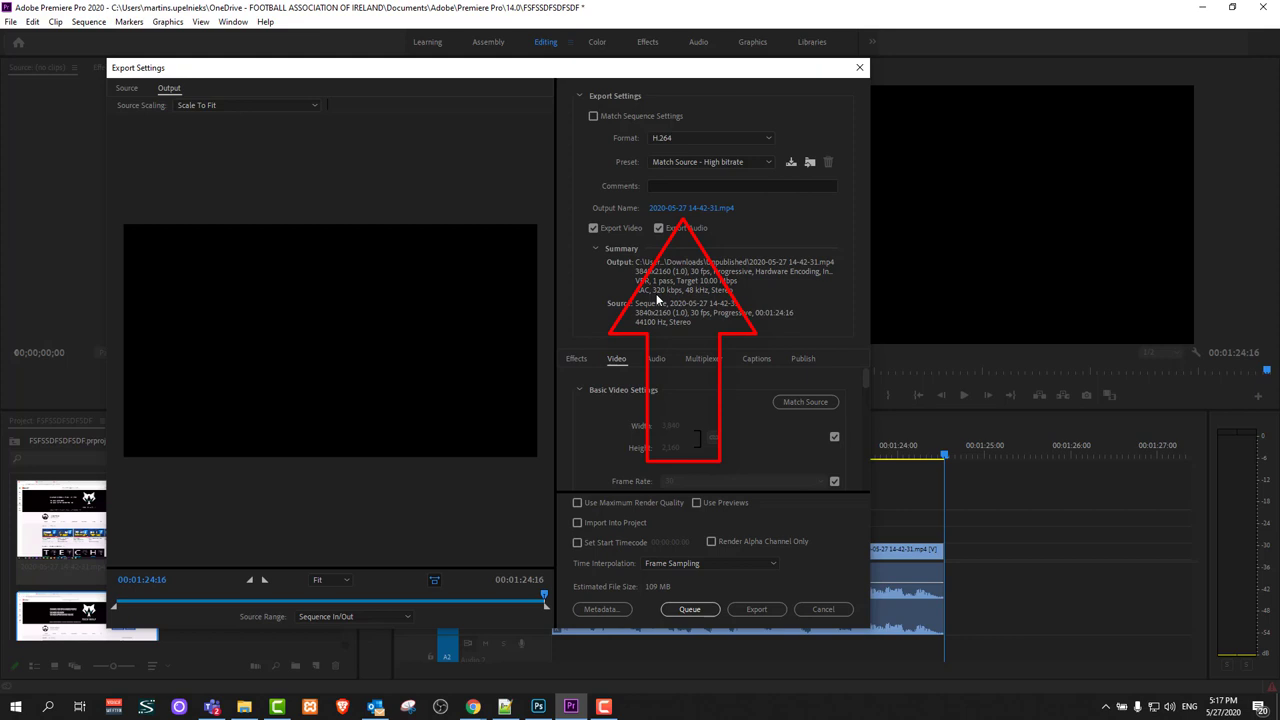
{"action": "left_click", "coordinate": [685, 209]}
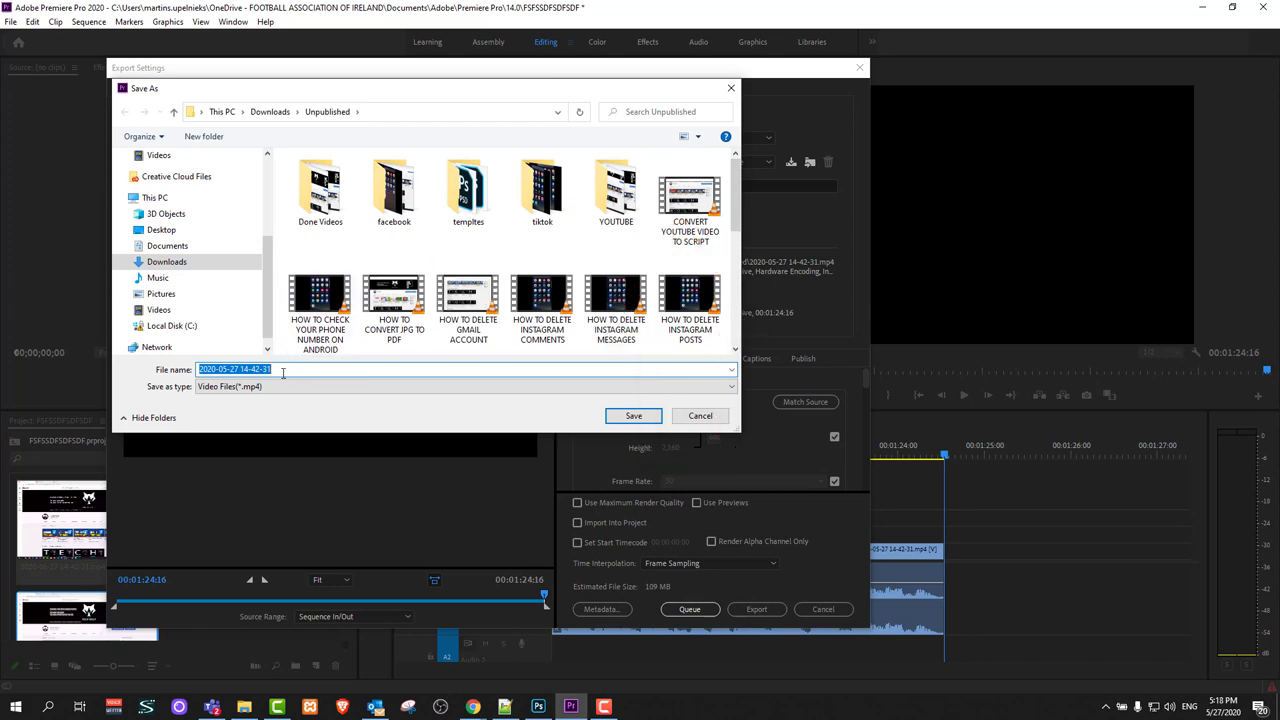
{"action": "type", "text": "HOW TO ENABLE LIVE STREAMING ON YOUTUBE"}
{"action": "key", "text": "Return"}
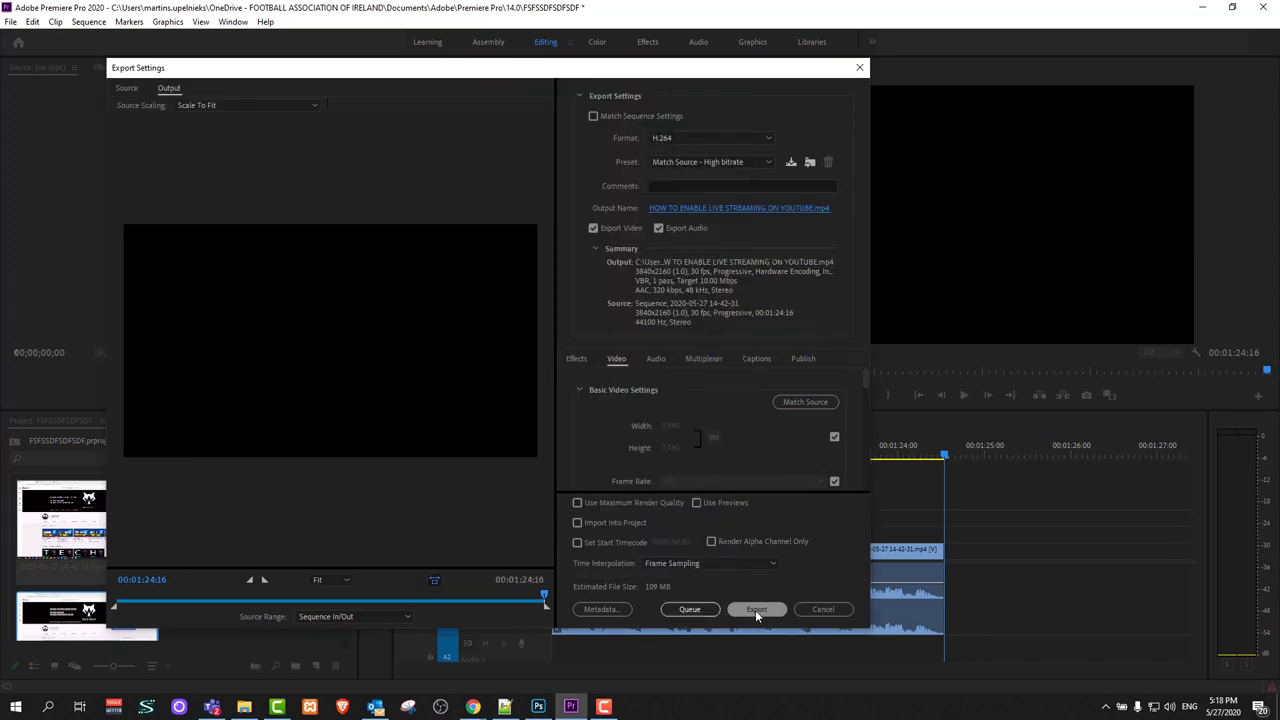